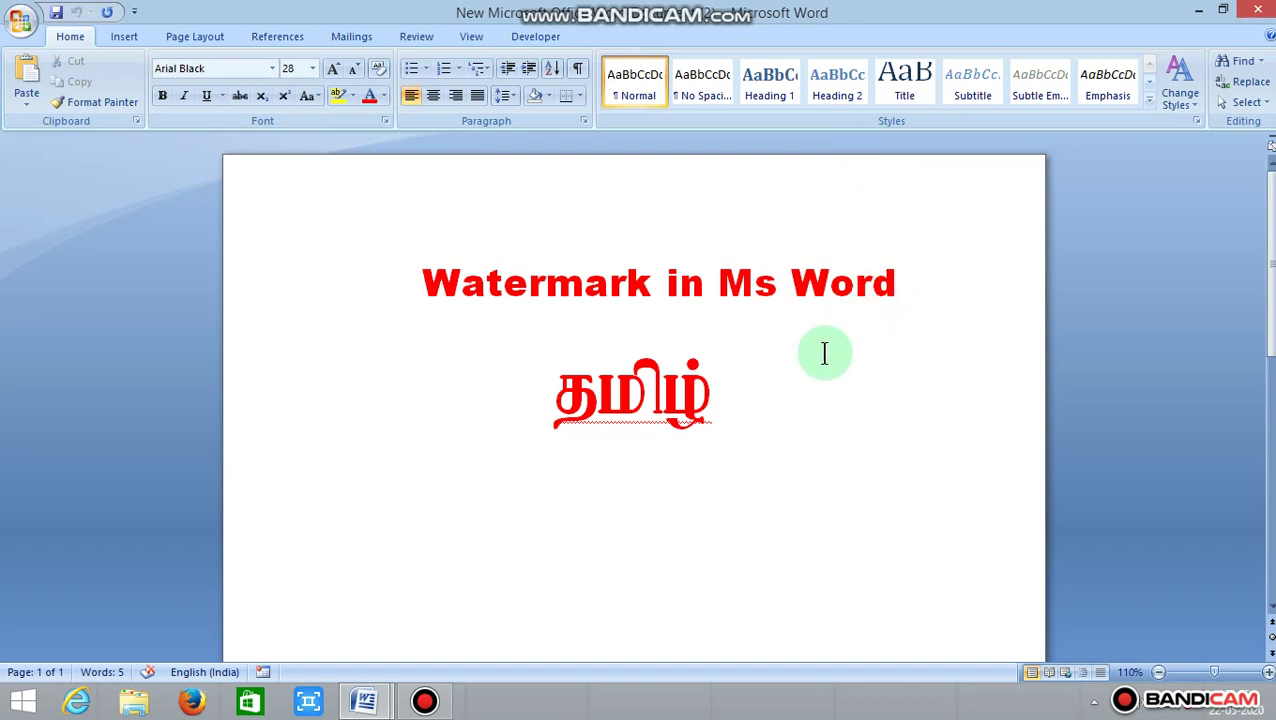
# Bring the Margins document forward at the top of its COMPUTER SCIENCE page, on Page Layout.
pyautogui.click(810, 399)
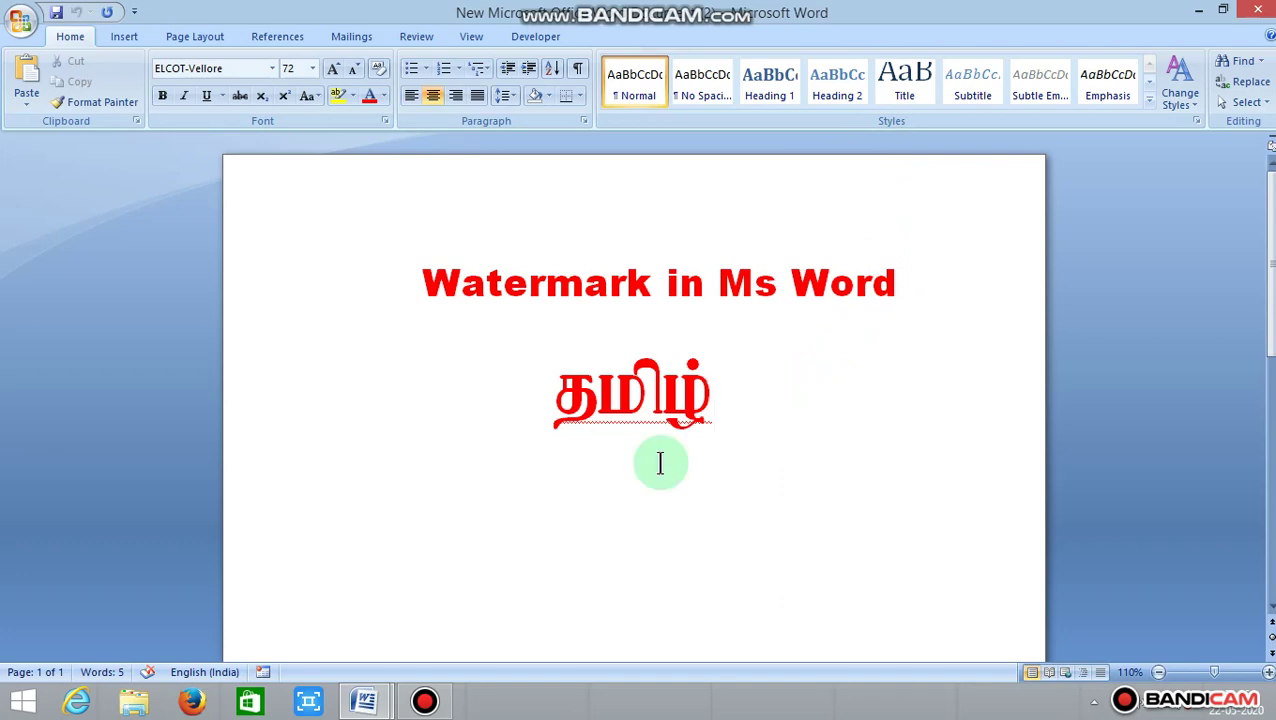
pyautogui.moveTo(362, 700)
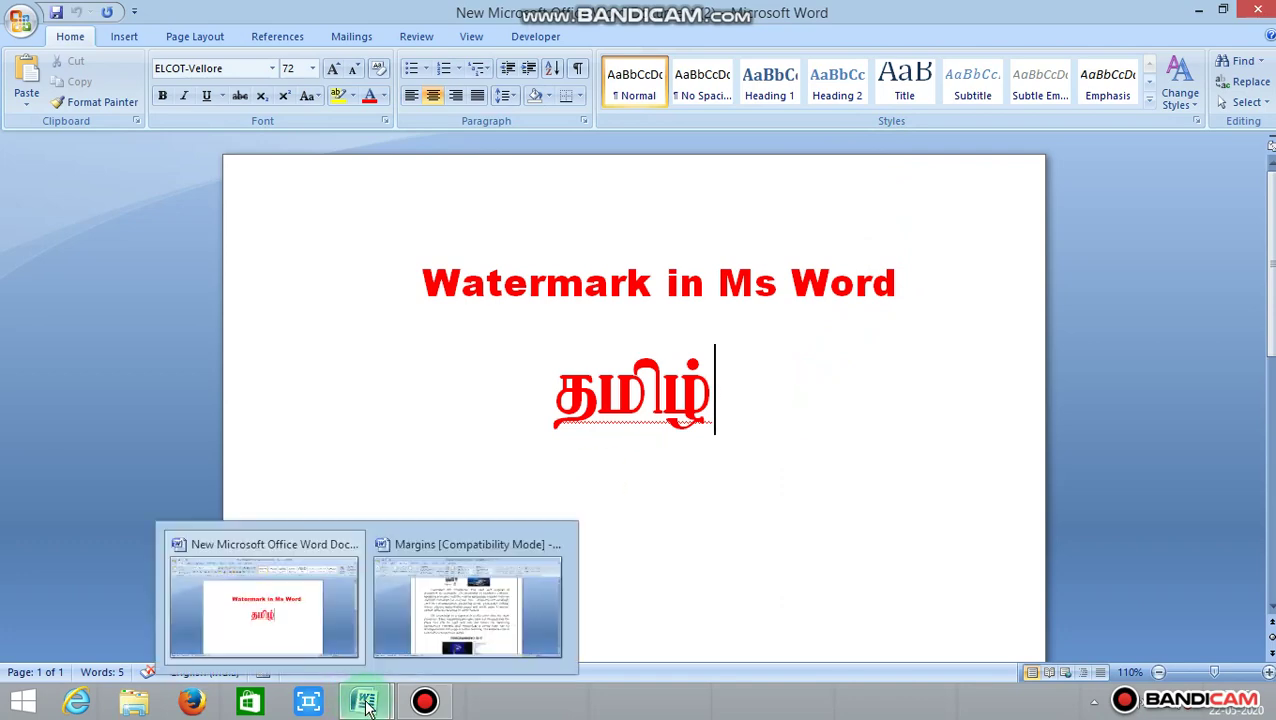
pyautogui.click(404, 610)
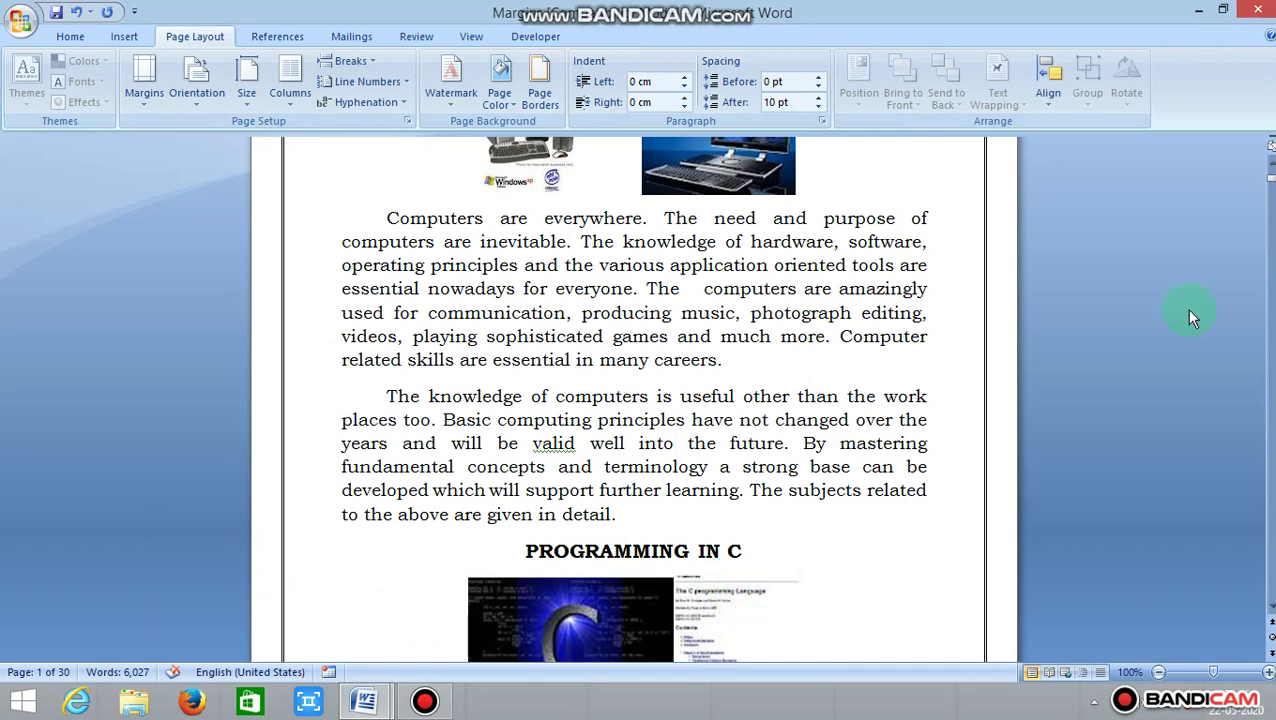
pyautogui.scroll(2, 1270, 160)
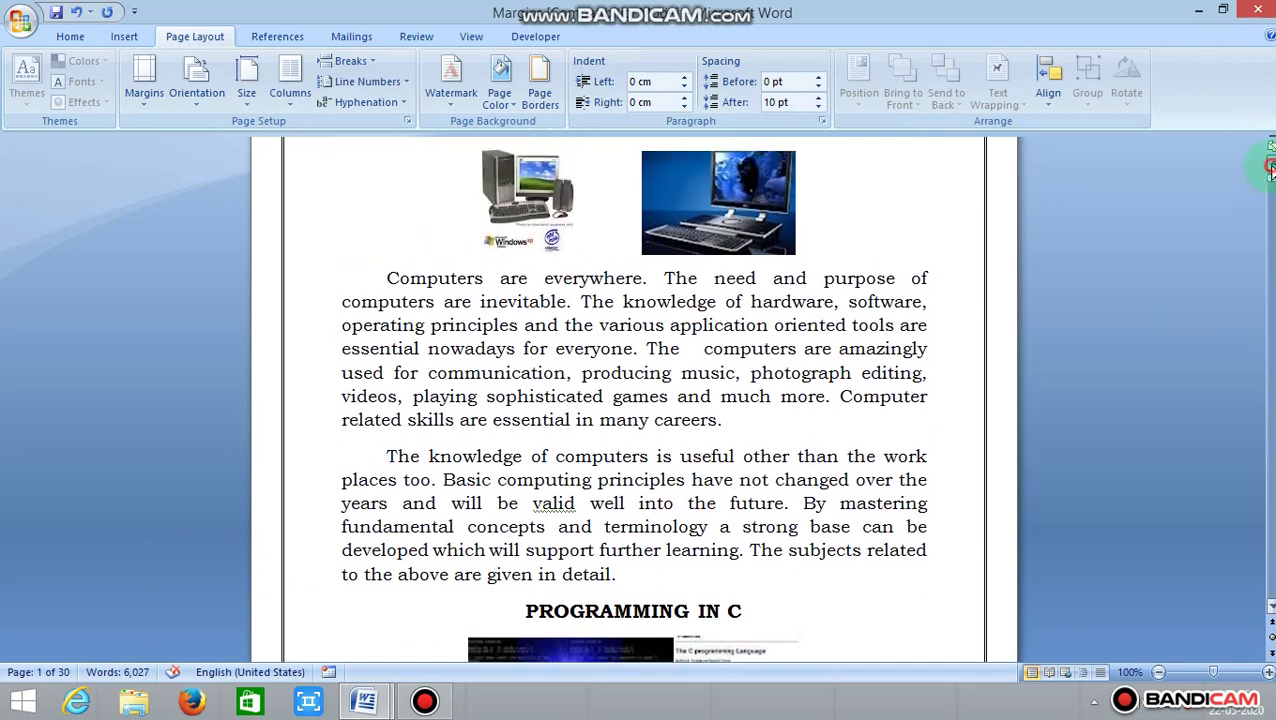
pyautogui.scroll(3, 1270, 170)
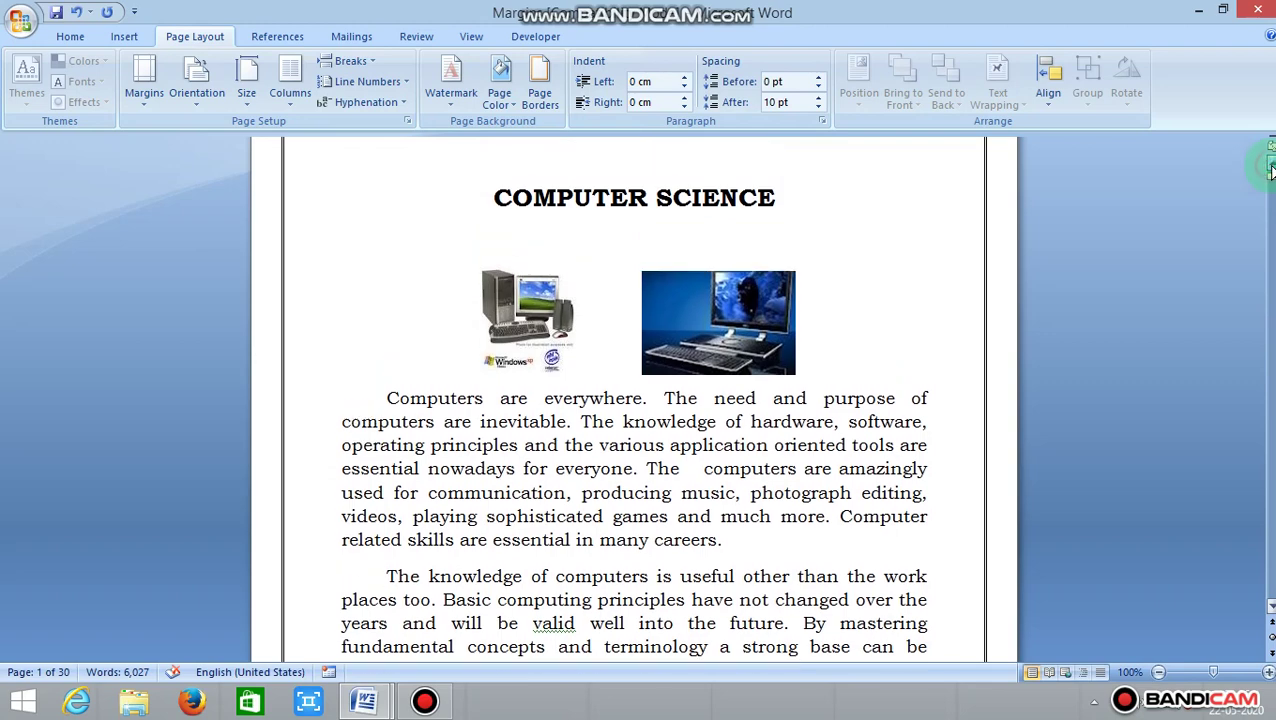
pyautogui.scroll(1, 1270, 170)
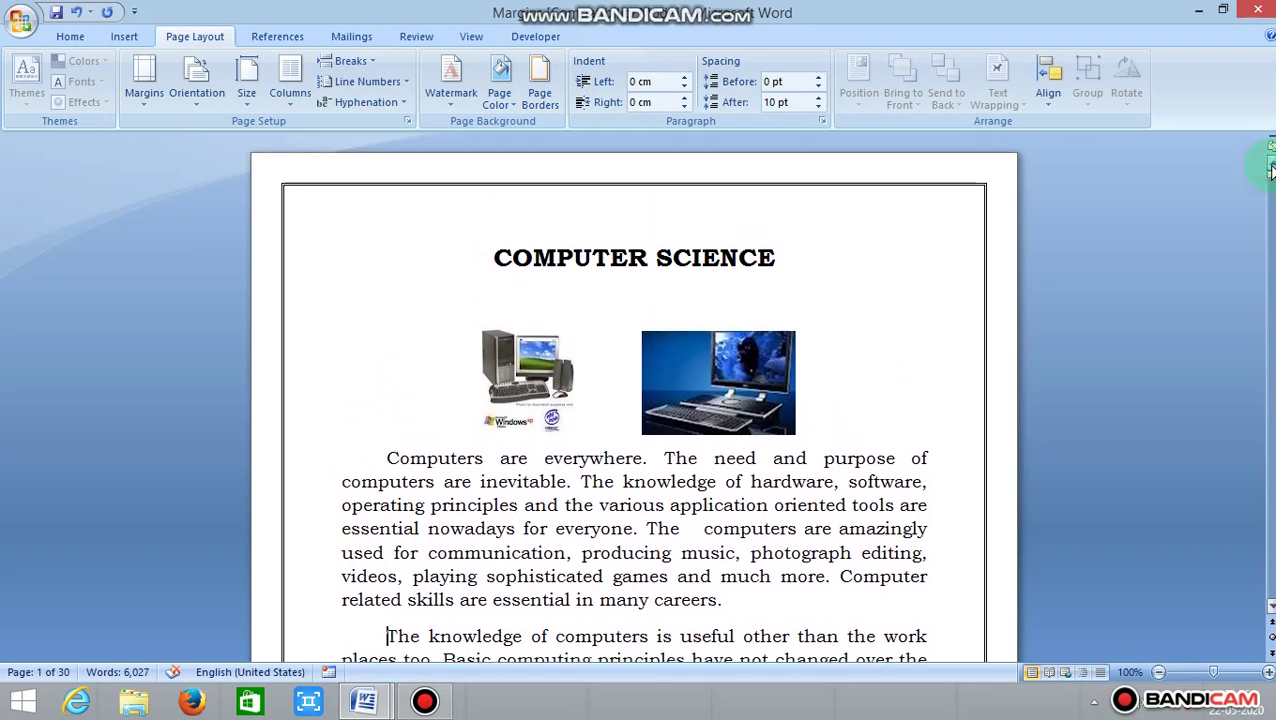
pyautogui.click(70, 37)
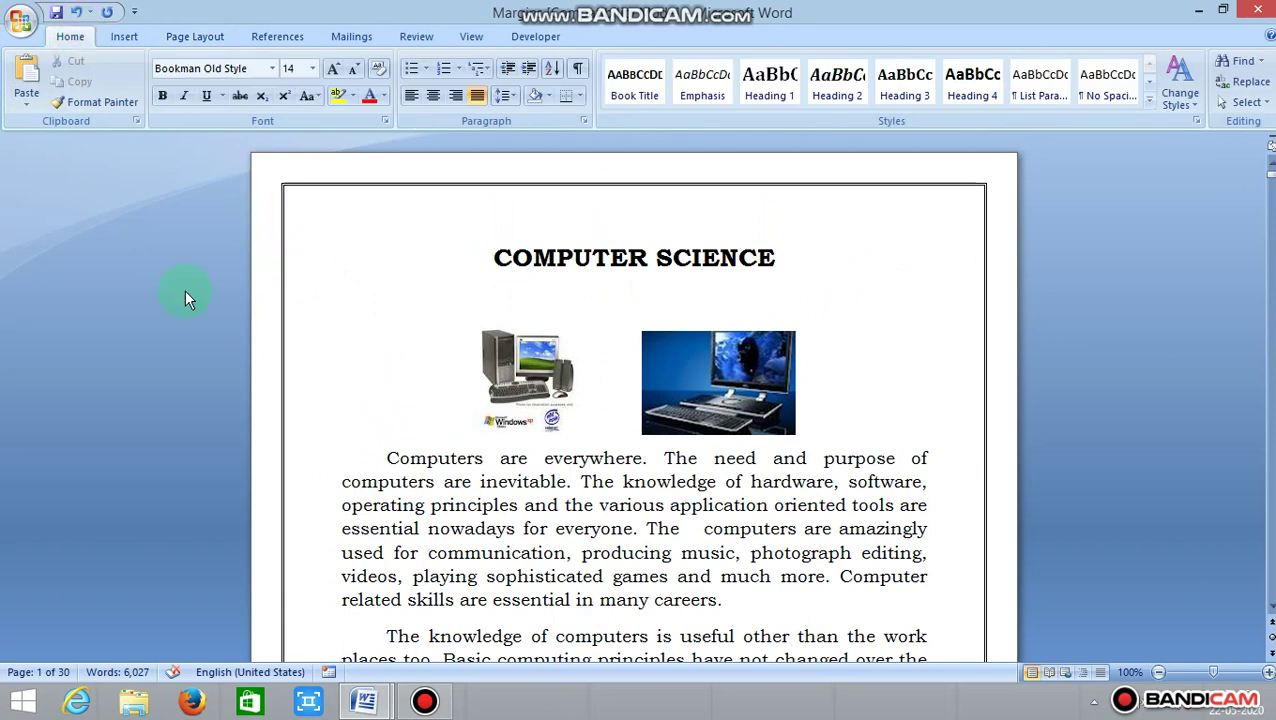
pyautogui.click(193, 37)
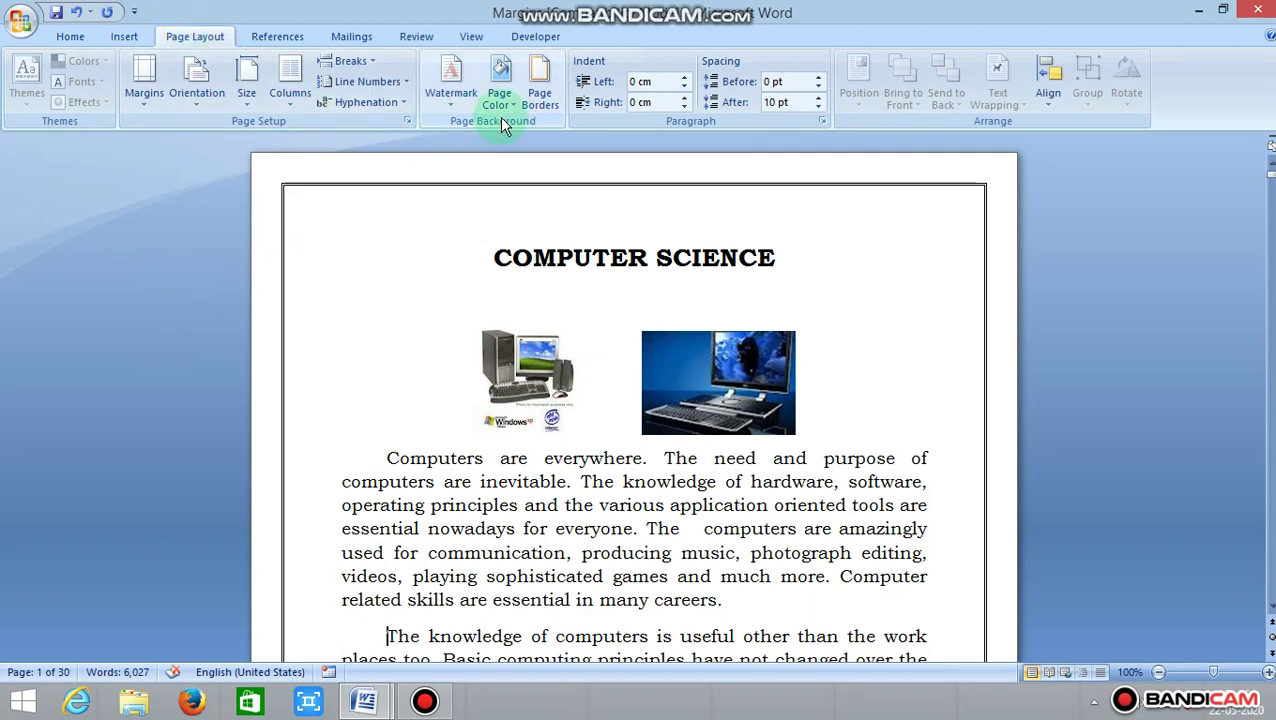
# In Custom Watermark, choose Picture watermark and browse the Pictures folder for an image.
pyautogui.click(451, 104)
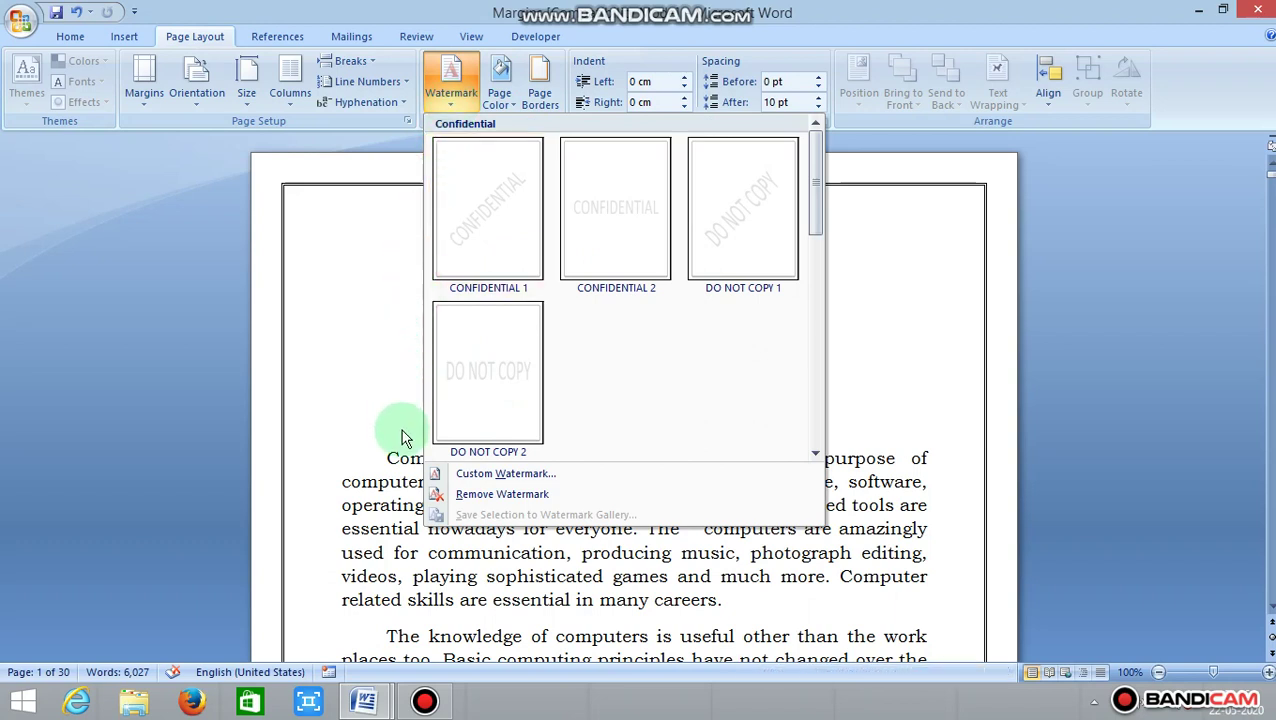
pyautogui.click(444, 474)
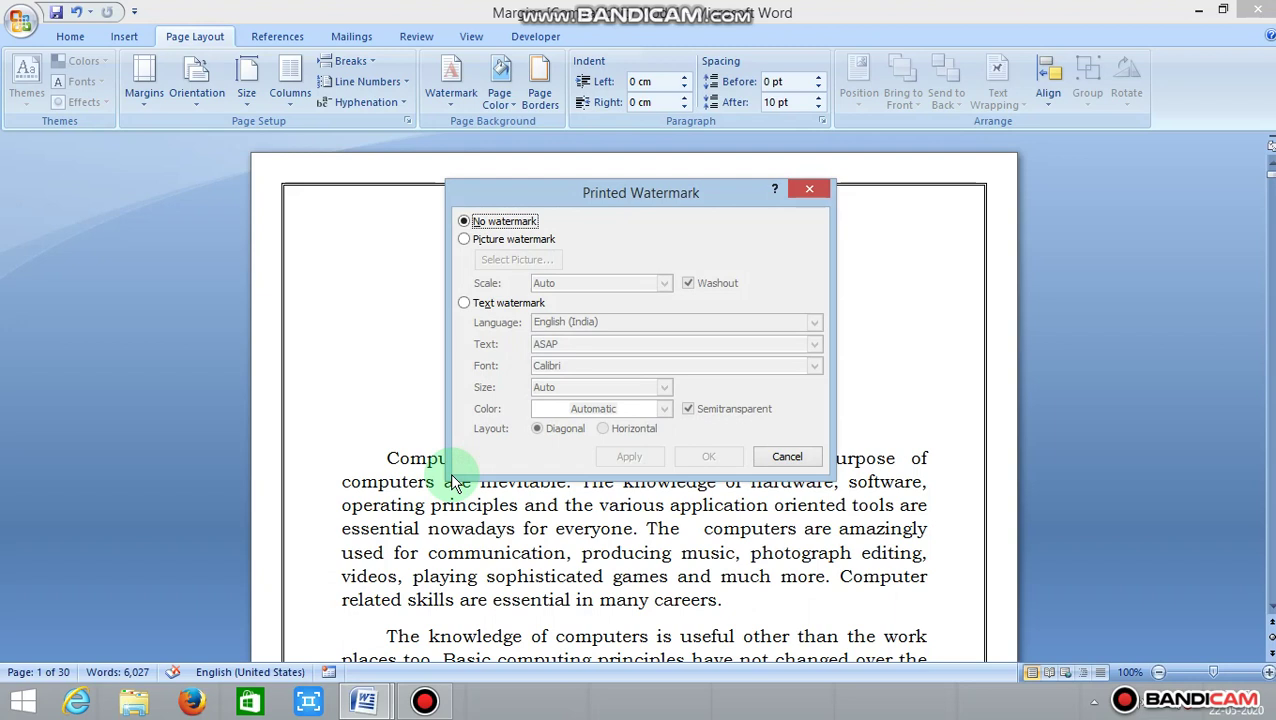
pyautogui.click(466, 241)
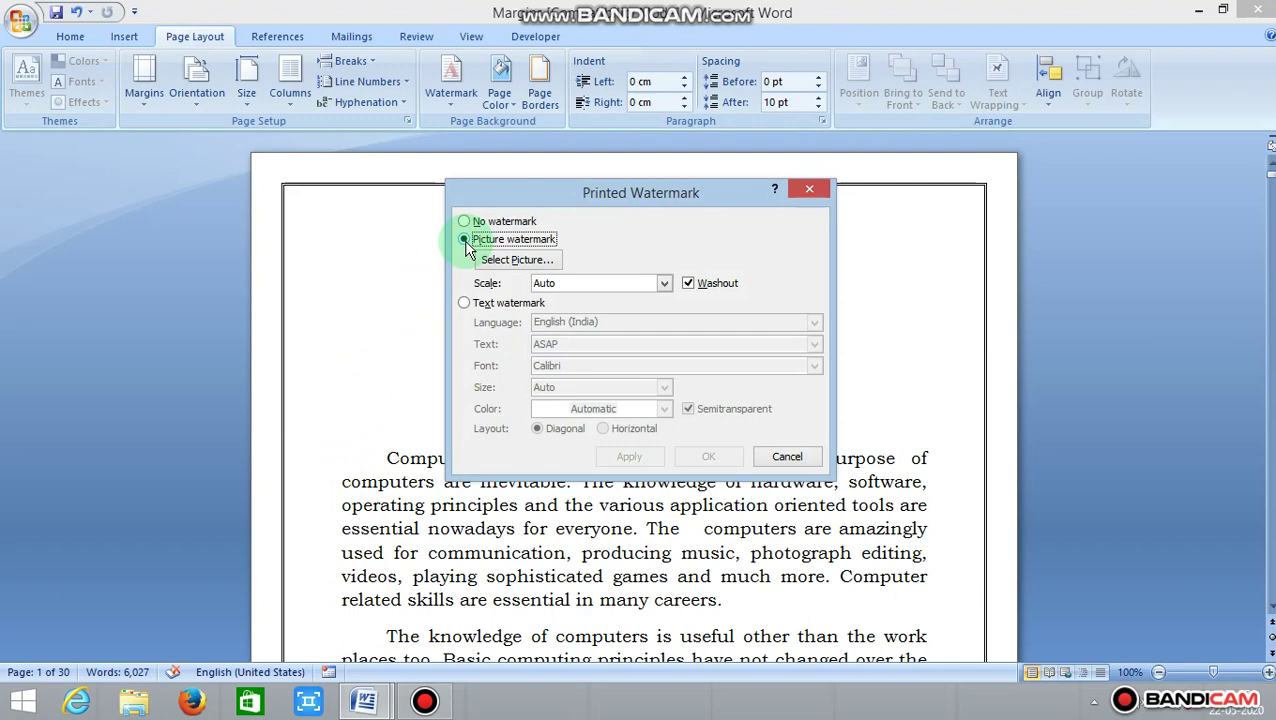
pyautogui.click(488, 264)
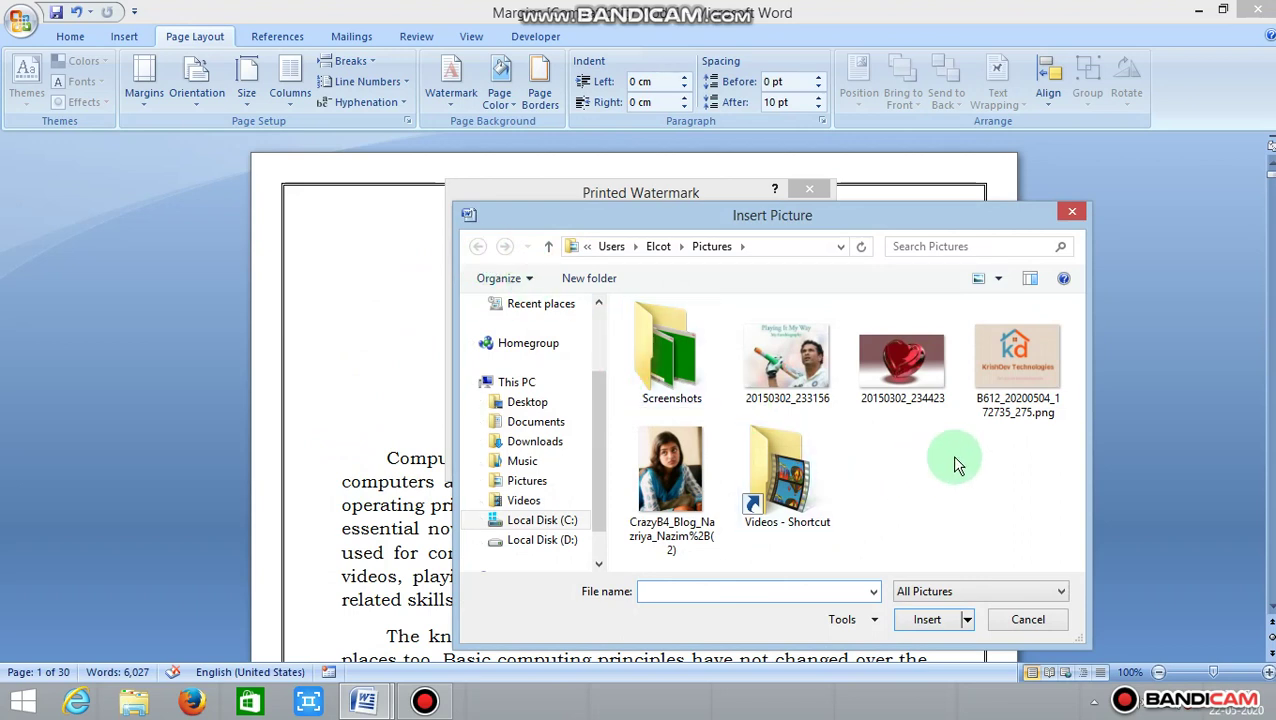
# Apply B612_20200504_172735_275.png as a washed-out picture watermark at 150% scale.
pyautogui.click(997, 397)
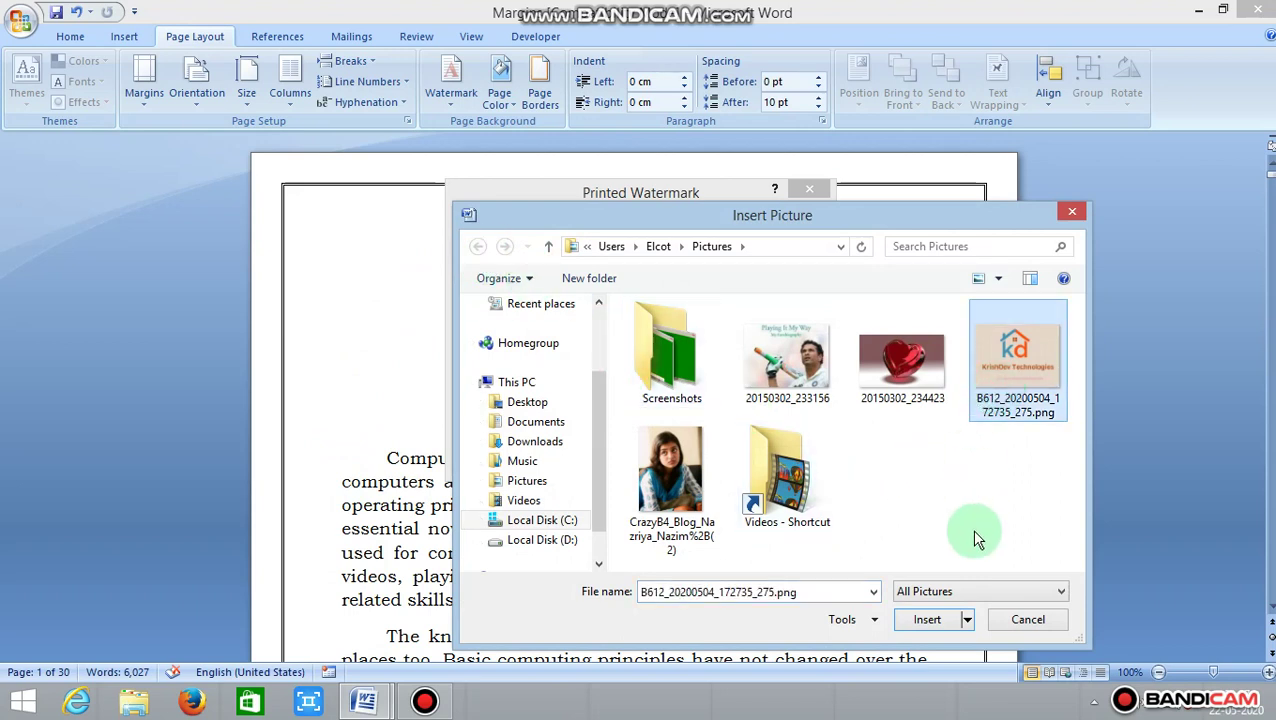
pyautogui.click(925, 622)
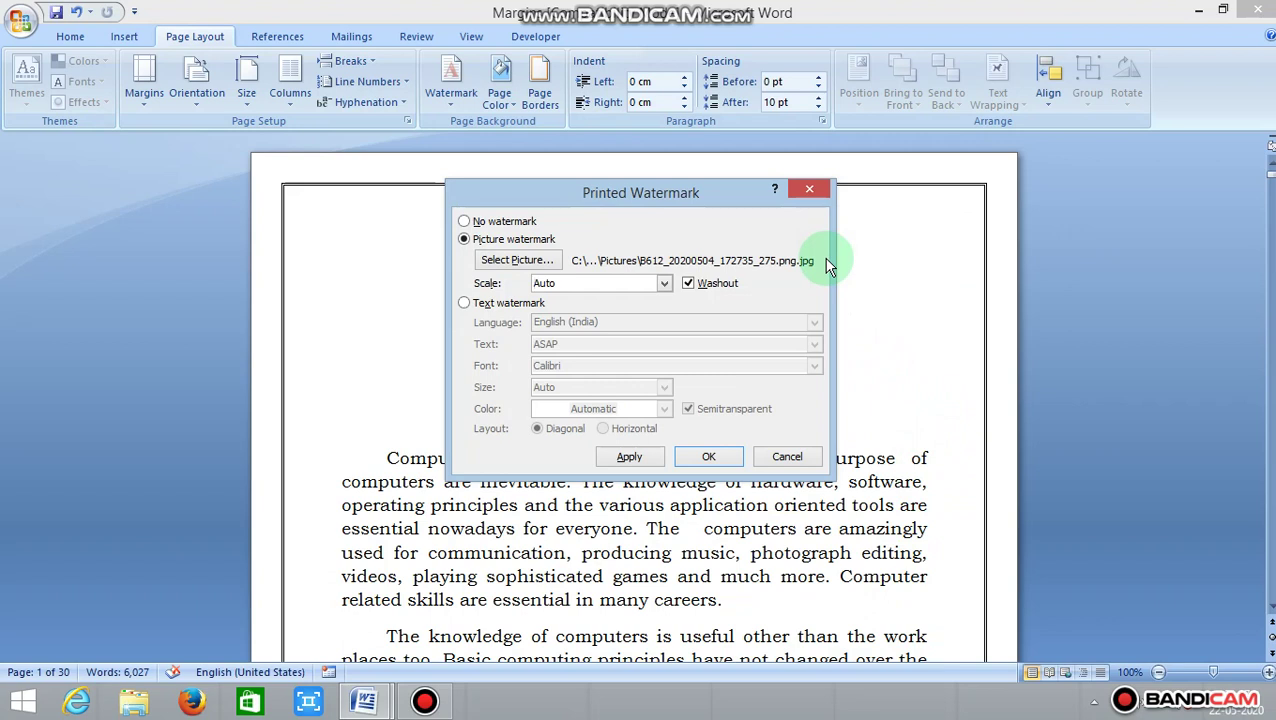
pyautogui.click(664, 284)
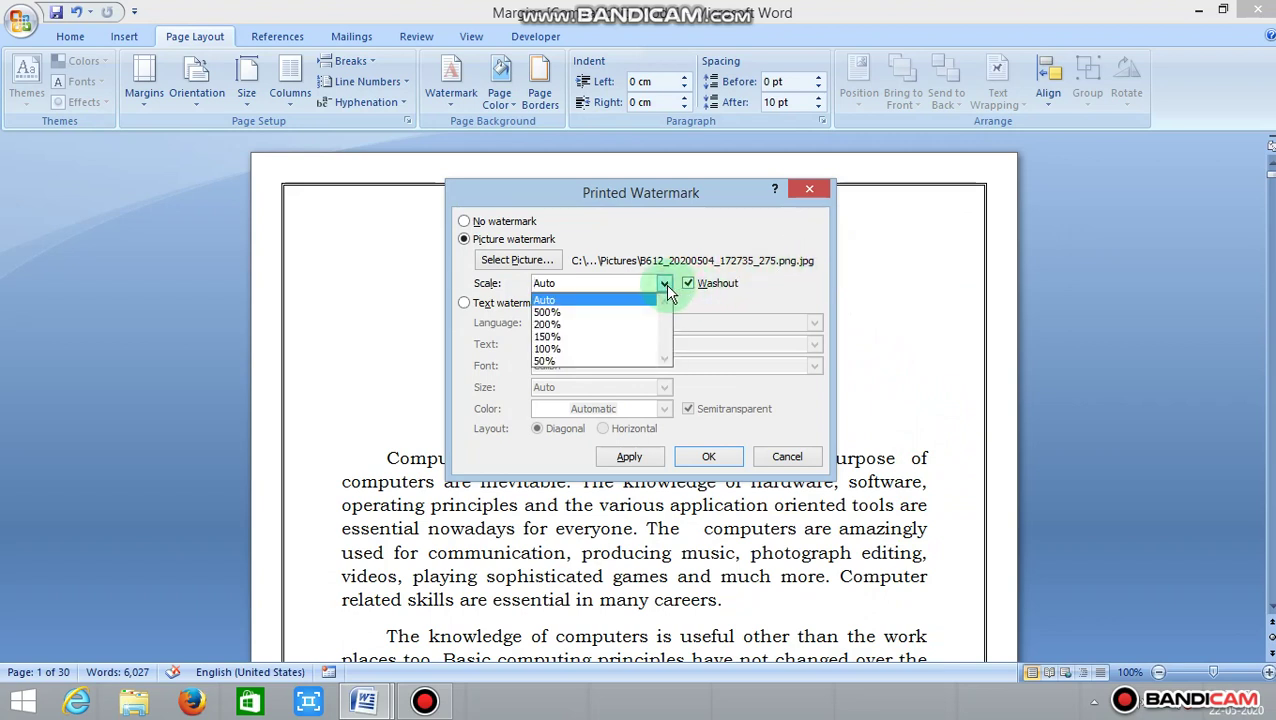
pyautogui.click(662, 342)
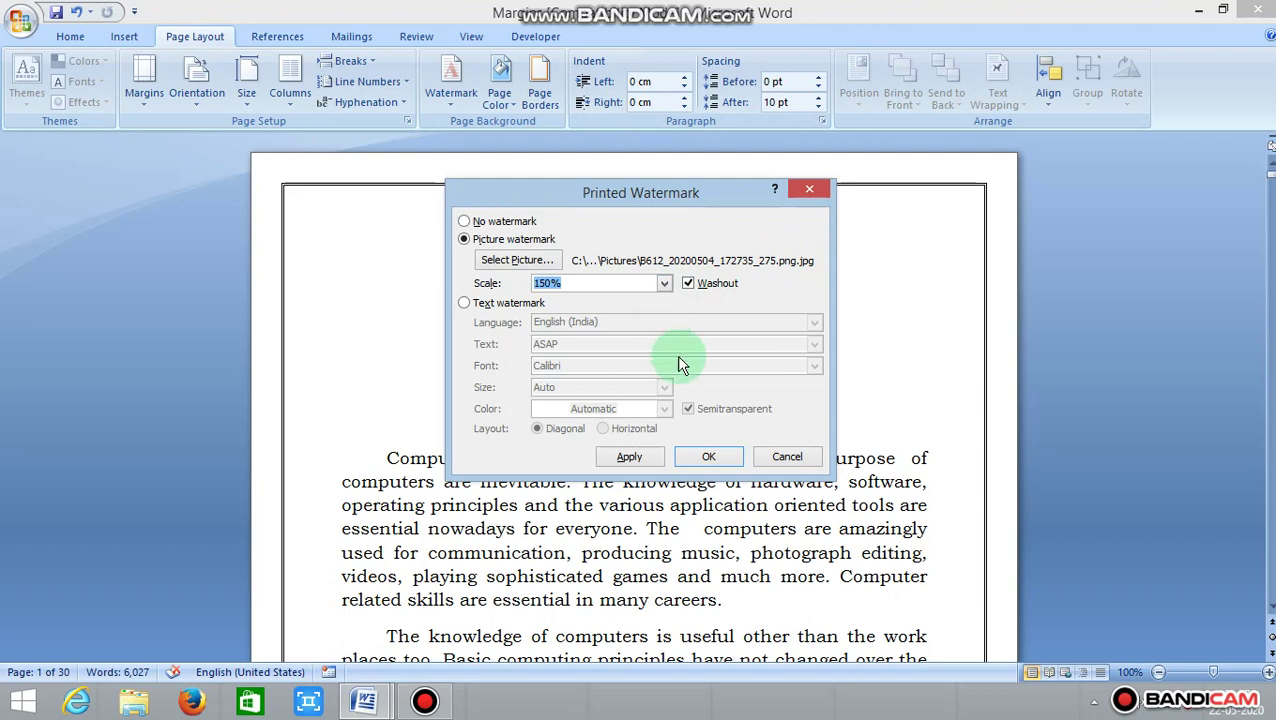
pyautogui.click(722, 450)
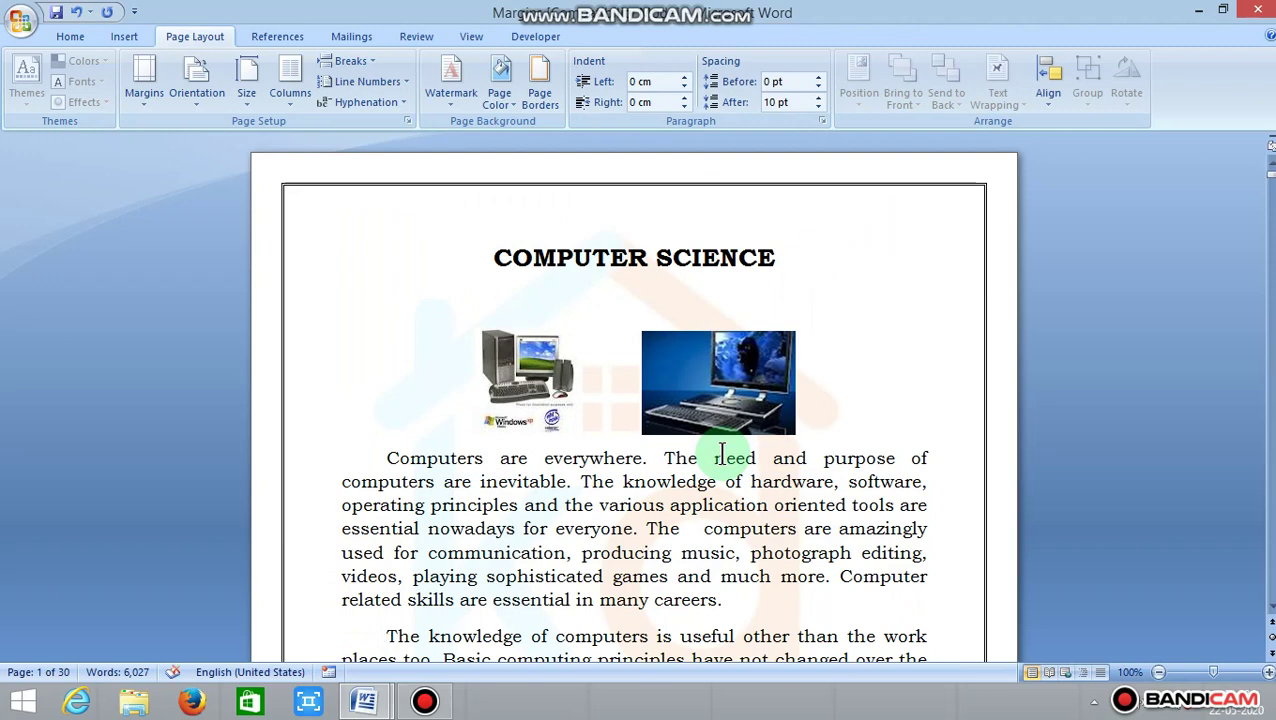
# Insert two blank lines above the two computer pictures.
pyautogui.click(838, 398)
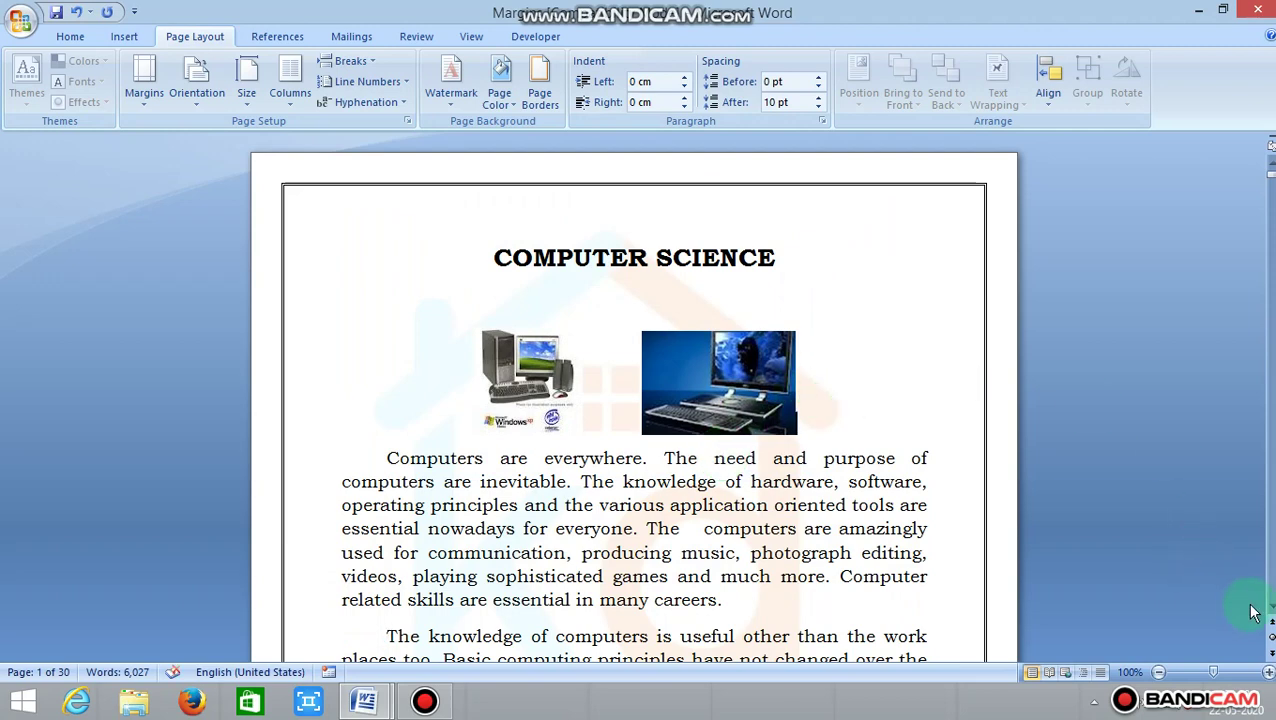
pyautogui.scroll(-1, 1268, 604)
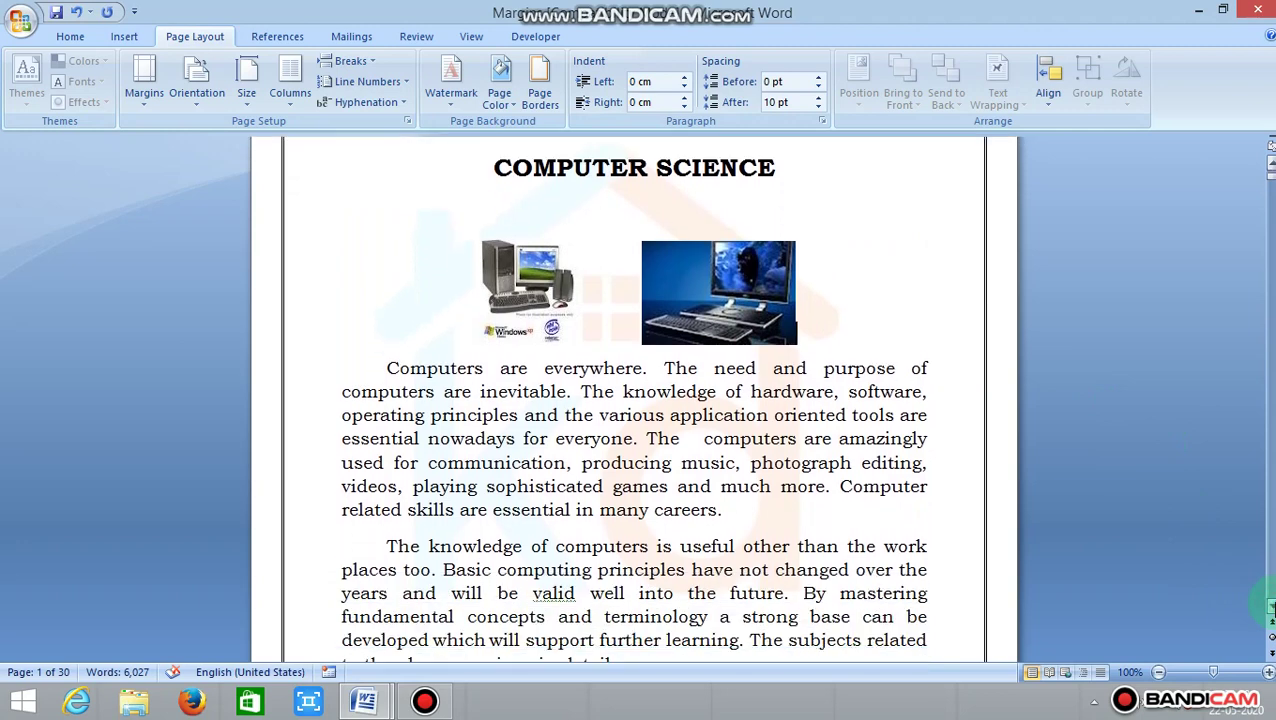
pyautogui.click(649, 210)
pyautogui.press('Return')
pyautogui.press('Return')
pyautogui.press('Return')
pyautogui.press('Return')
pyautogui.press('Return')
pyautogui.press('Return')
pyautogui.press('Return')
pyautogui.press('Return')
pyautogui.press('Return')
pyautogui.press('Return')
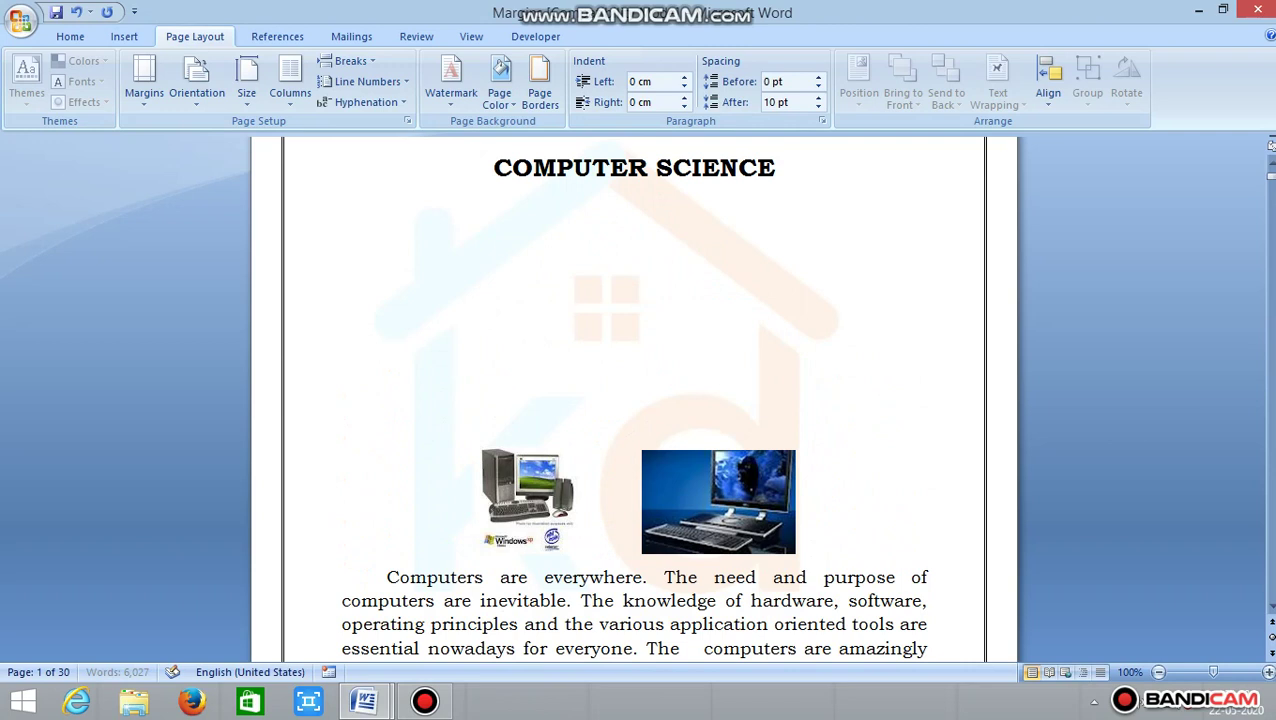
pyautogui.press('Return')
pyautogui.press('Return')
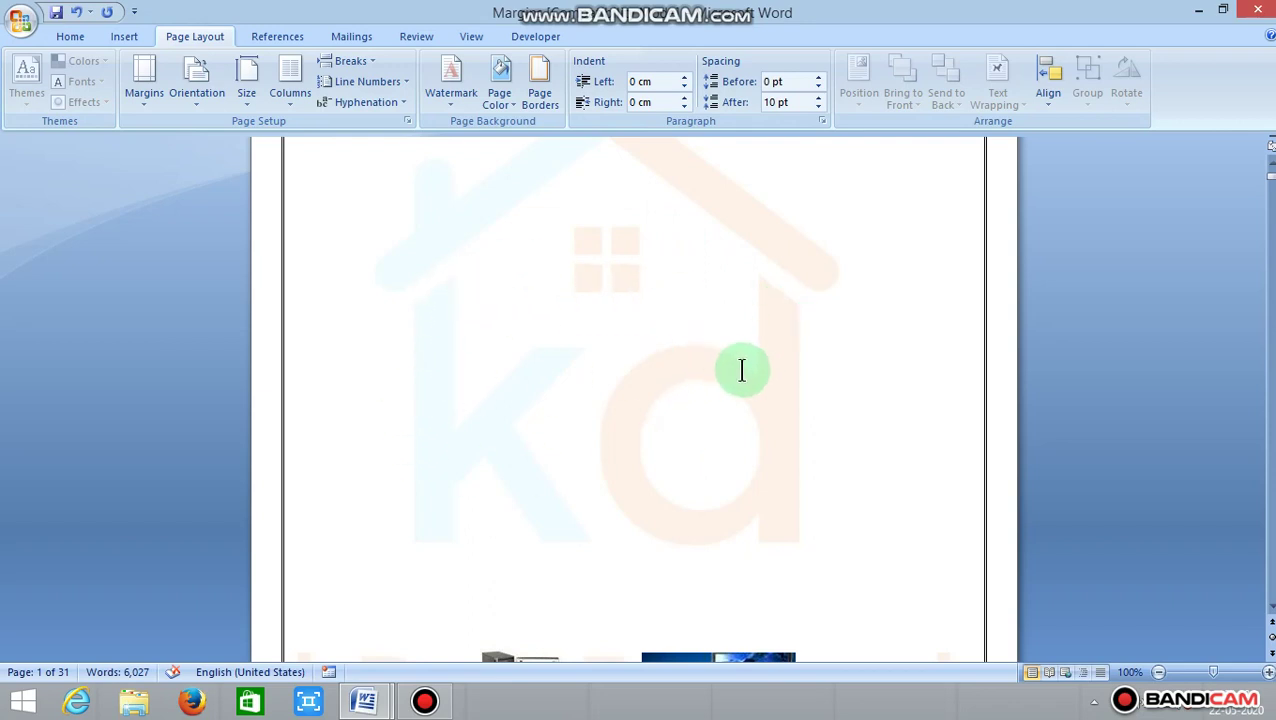
# Delete the empty line above the pictures and left-align the picture row.
pyautogui.press('Delete')
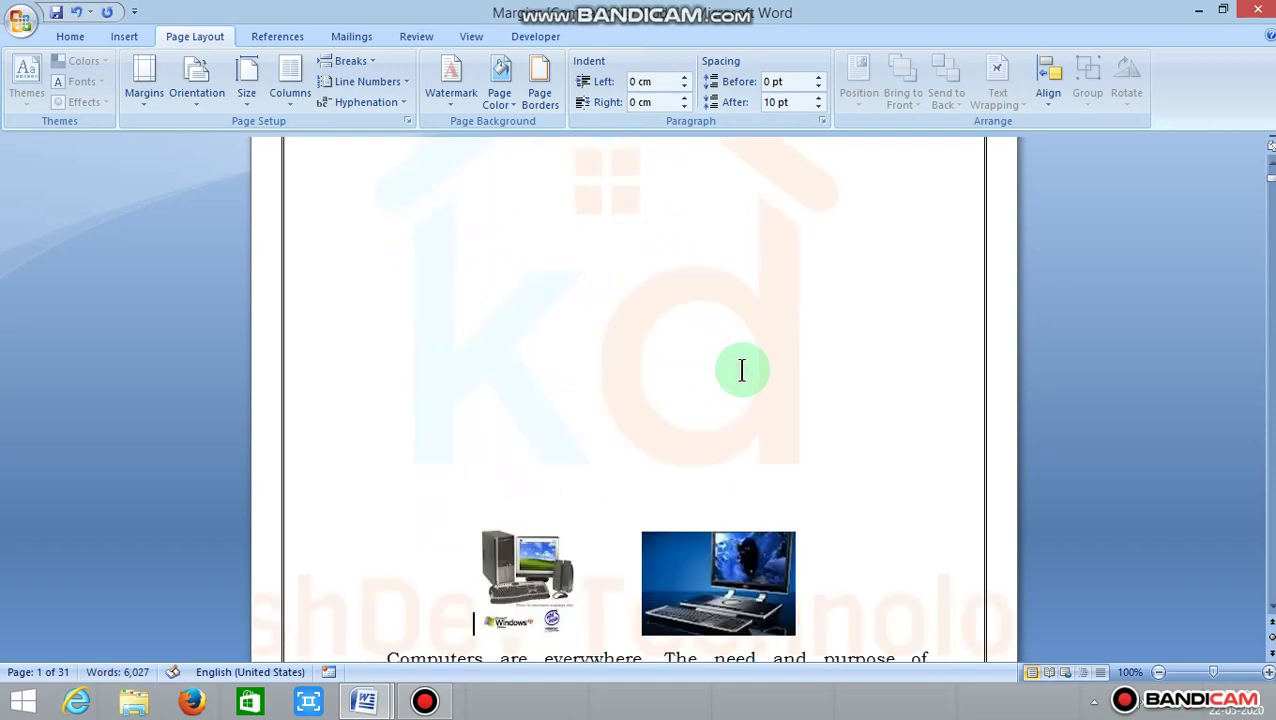
pyautogui.hotkey('ctrl', 'l')
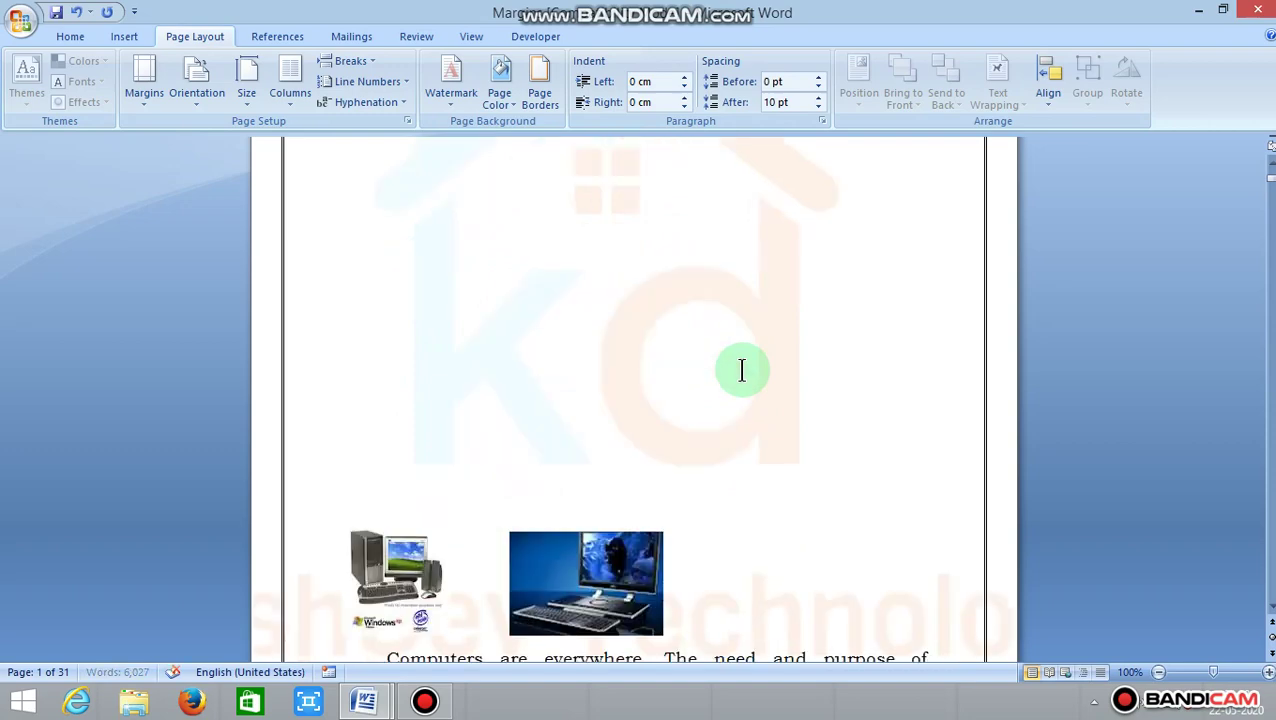
pyautogui.press('Down')
pyautogui.press('Down')
pyautogui.press('Down')
pyautogui.press('Down')
pyautogui.press('Down')
pyautogui.press('Down')
pyautogui.press('Down')
pyautogui.press('Down')
pyautogui.press('Down')
pyautogui.press('Down')
pyautogui.scroll(-4, 633, 400)
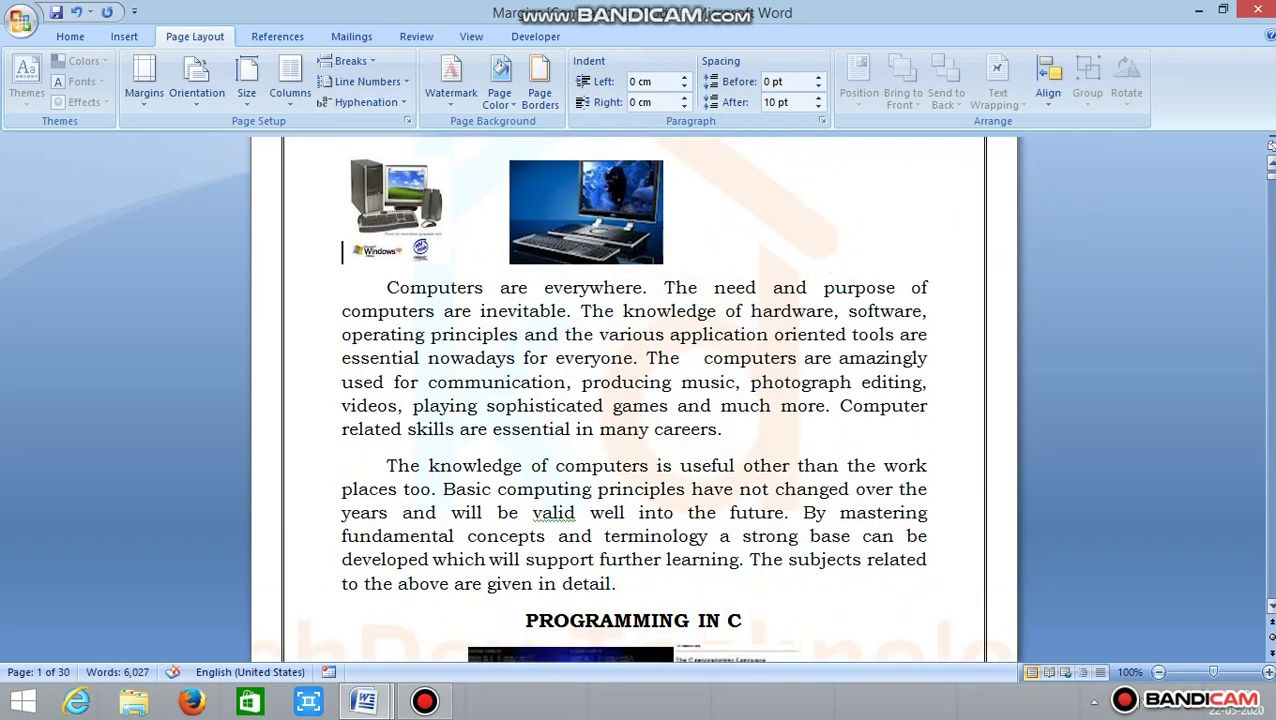
pyautogui.moveTo(1268, 165); pyautogui.dragTo(1268, 161)
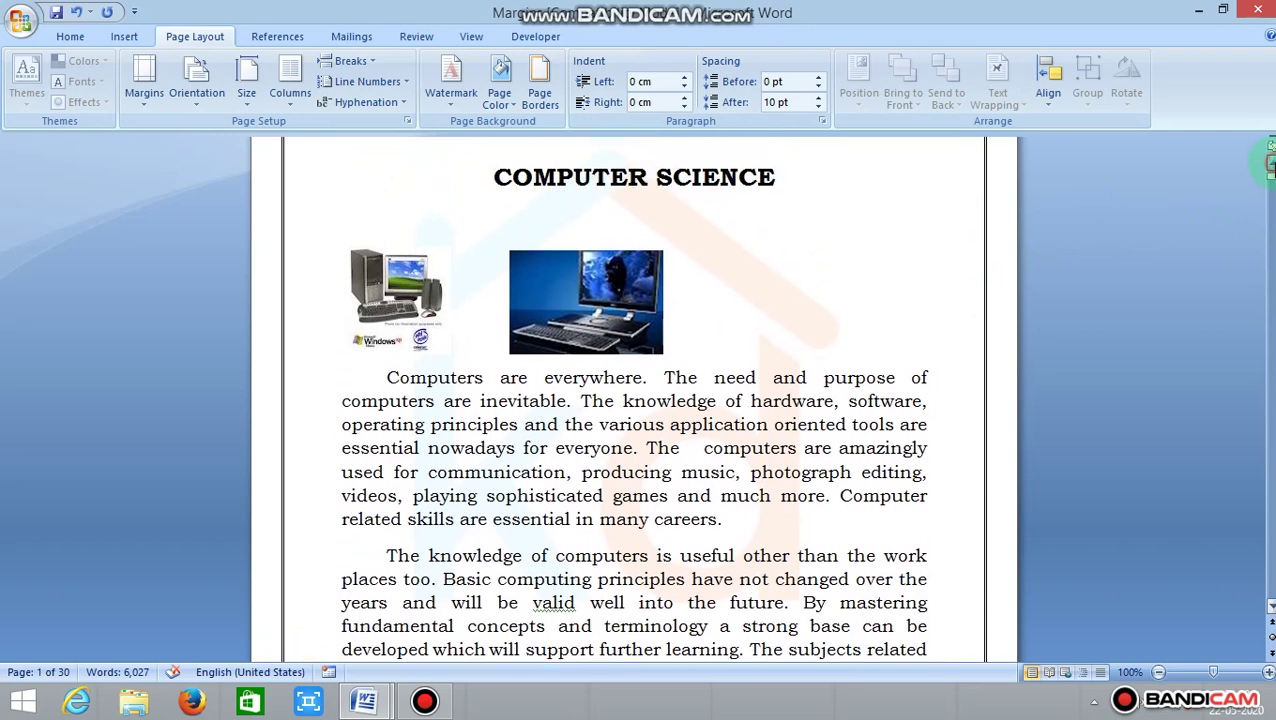
# In Custom Watermark, switch to Text watermark, keeping English (India) as the language.
pyautogui.click(447, 106)
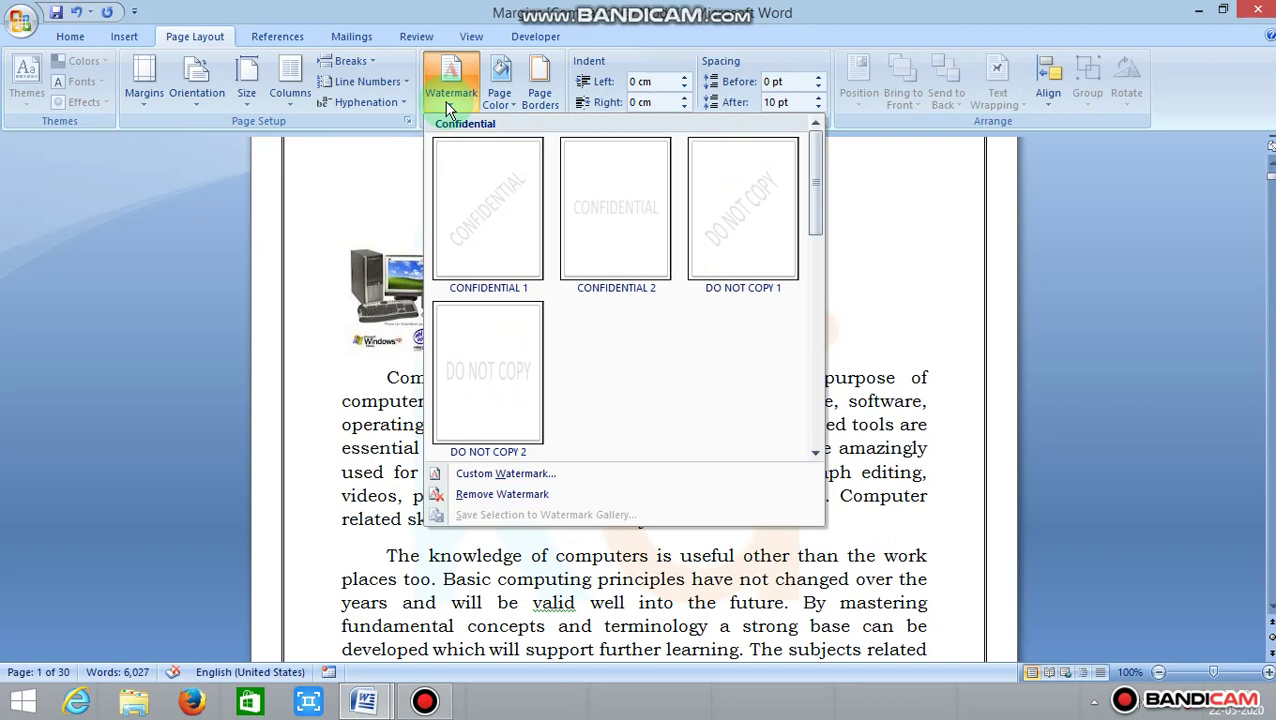
pyautogui.click(456, 474)
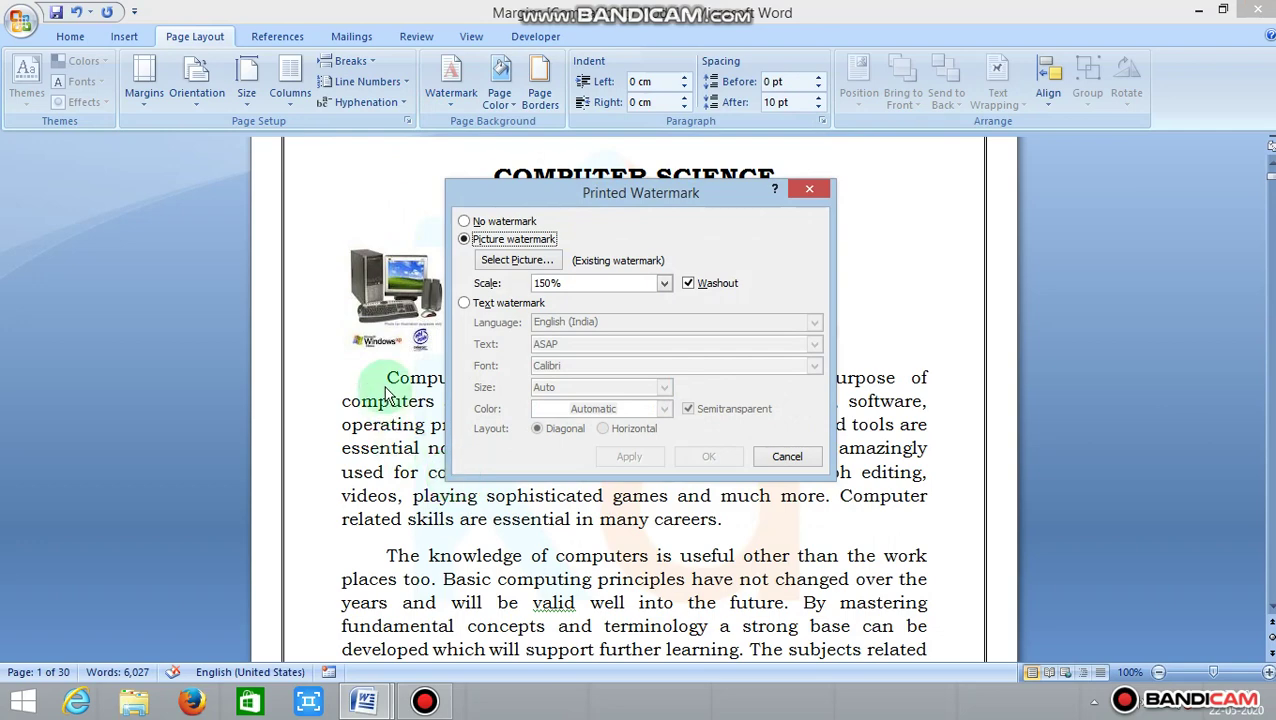
pyautogui.click(464, 303)
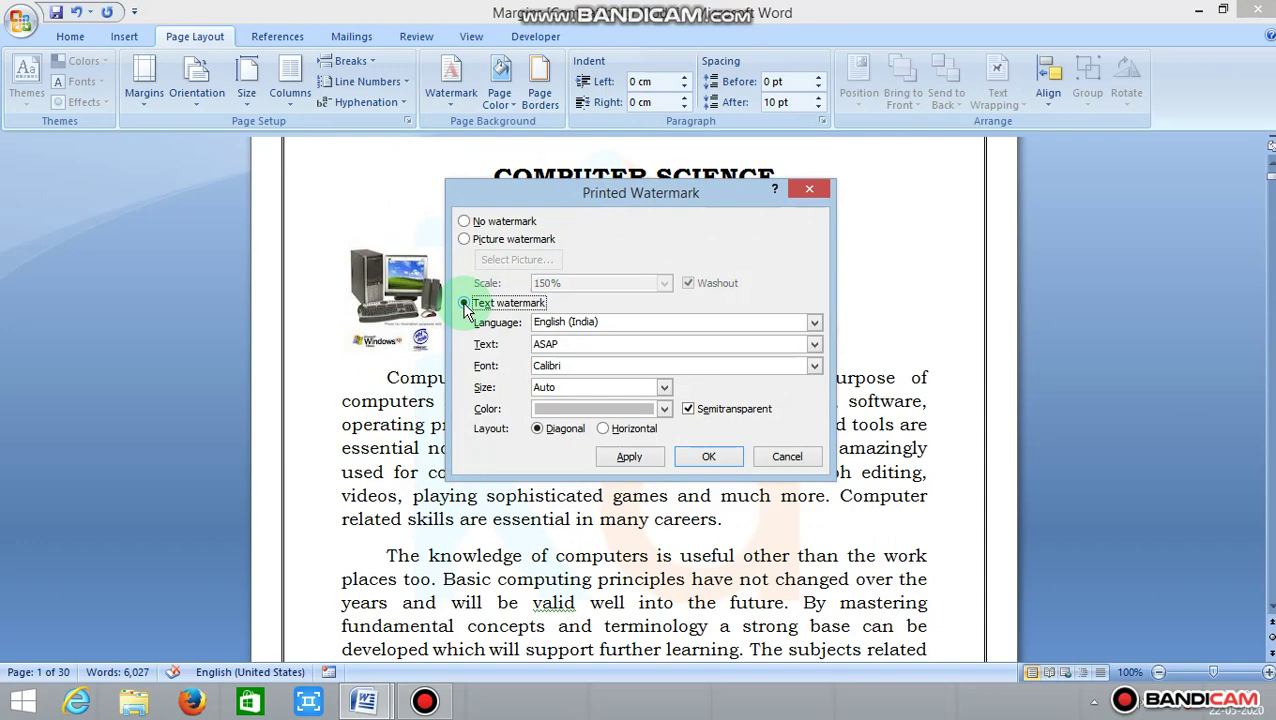
pyautogui.click(858, 331)
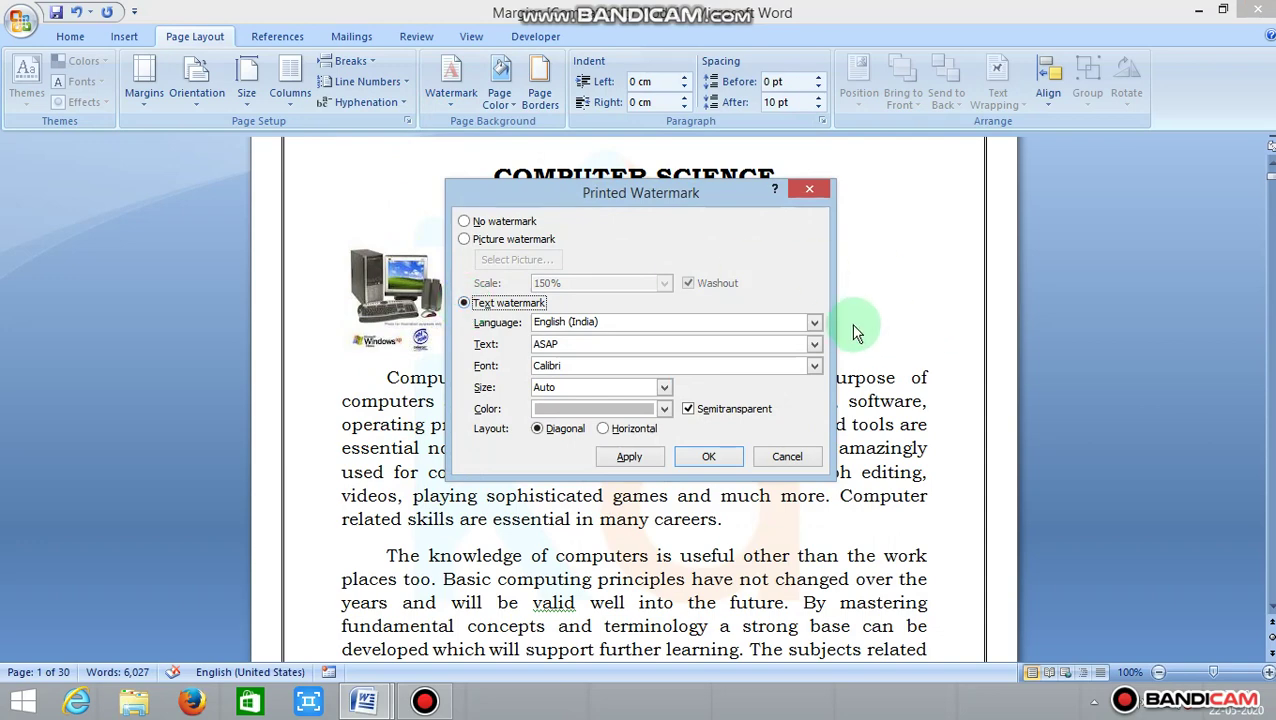
pyautogui.click(815, 323)
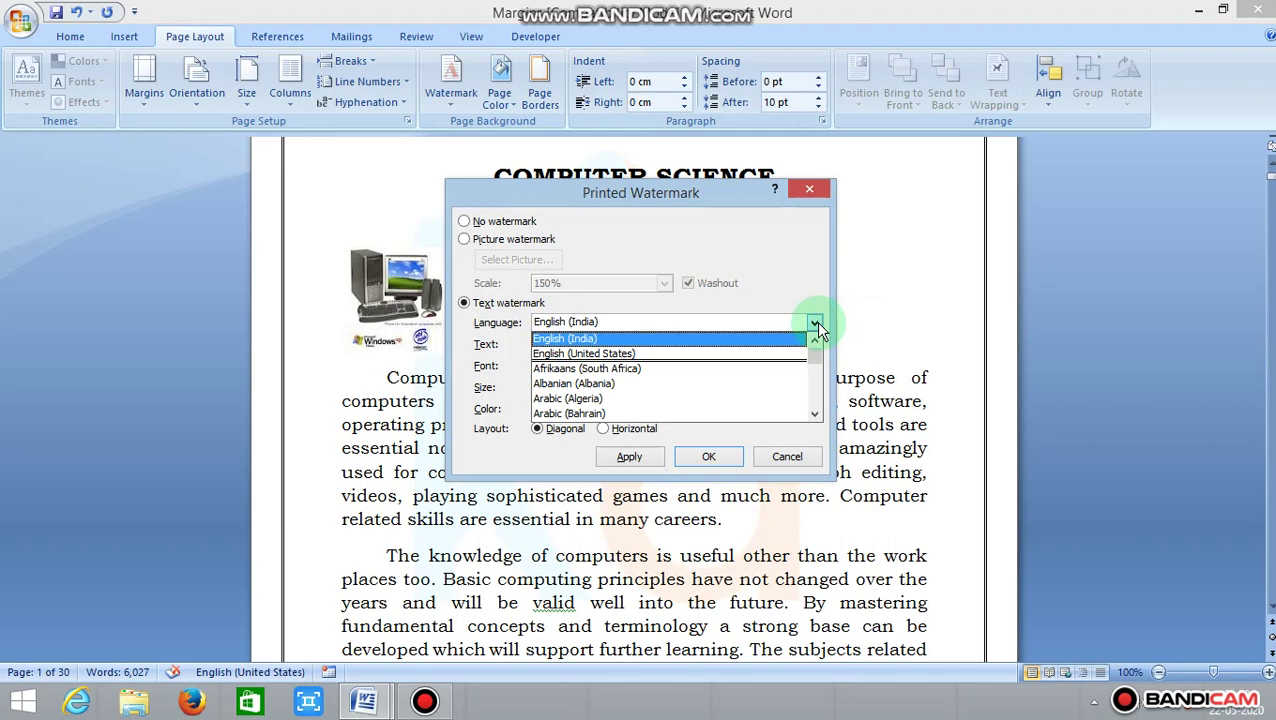
pyautogui.click(815, 321)
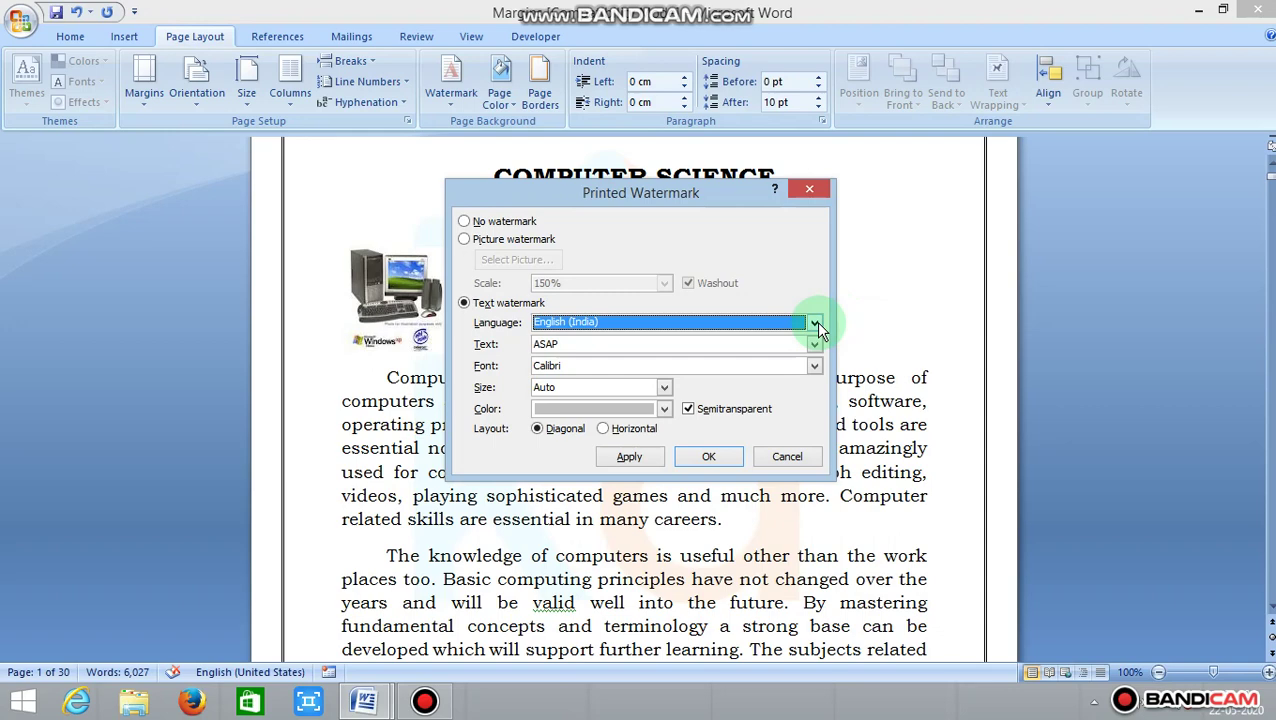
# Replace the ASAP watermark text with 'KrisDev Technologies' in Arial Black font.
pyautogui.click(571, 344)
pyautogui.press('BackSpace')
pyautogui.press('BackSpace')
pyautogui.press('BackSpace')
pyautogui.press('BackSpace')
pyautogui.write('Kris')
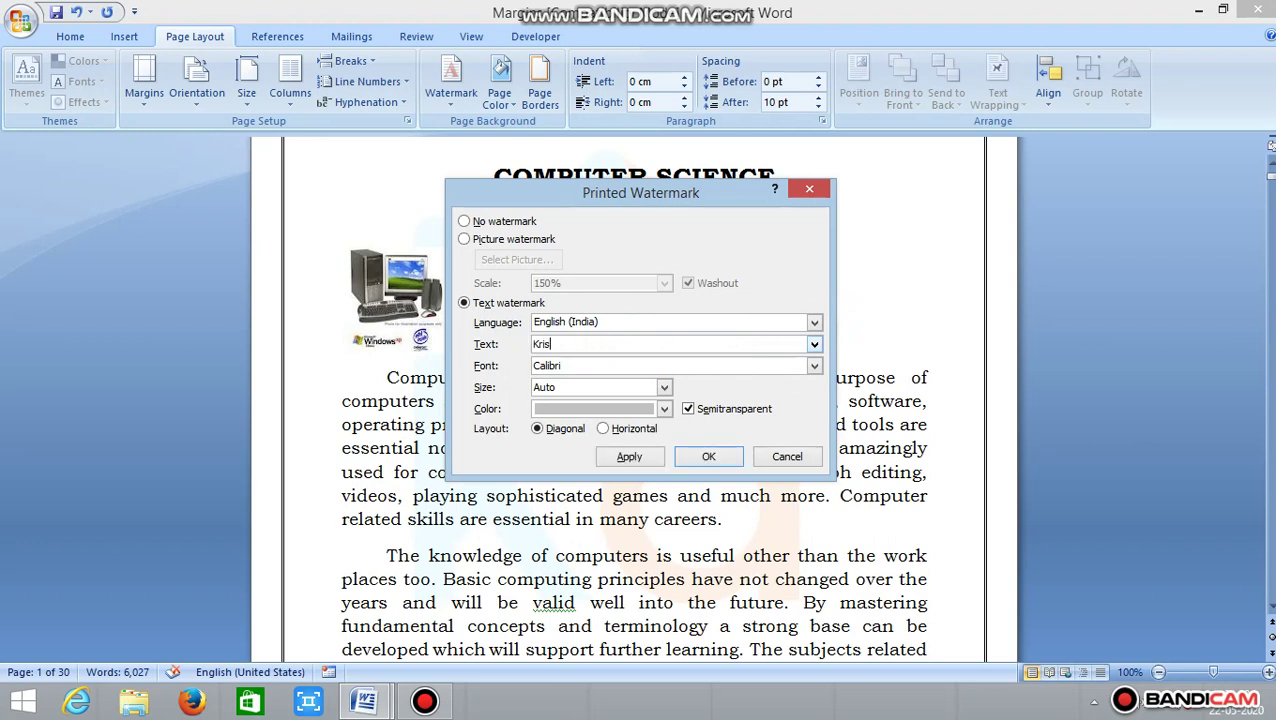
pyautogui.write('Dev Technologies')
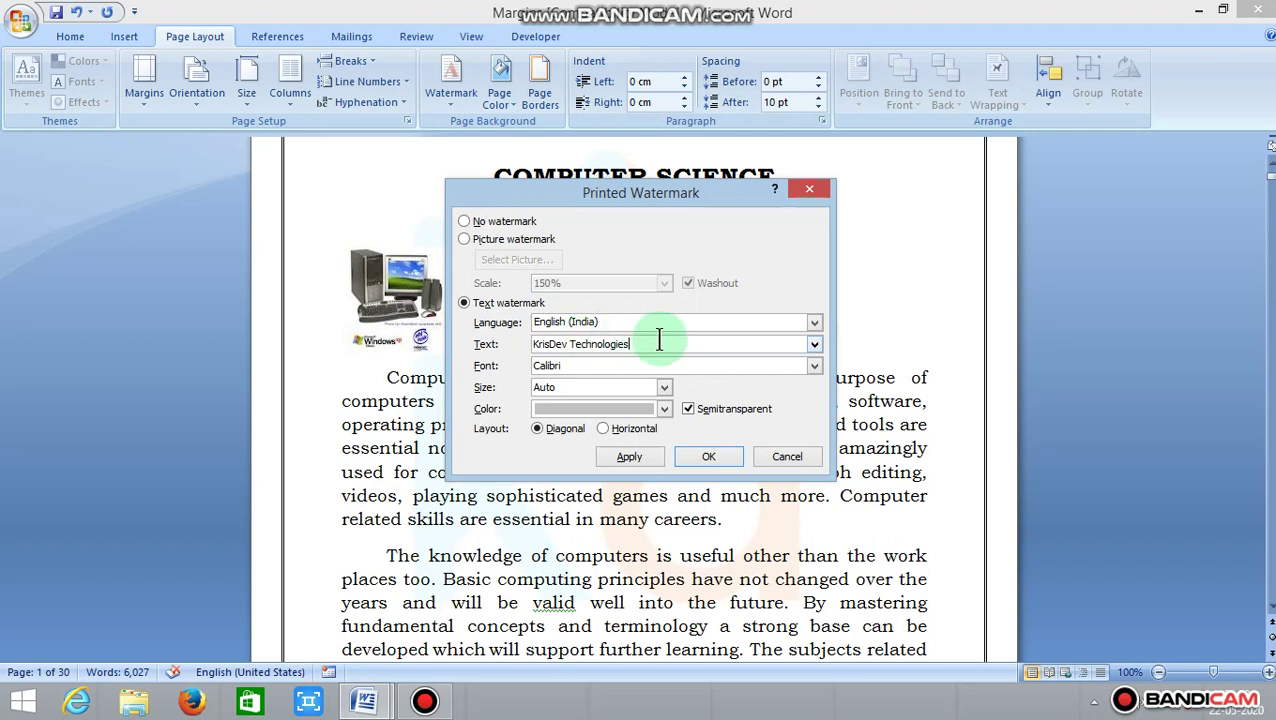
pyautogui.click(815, 367)
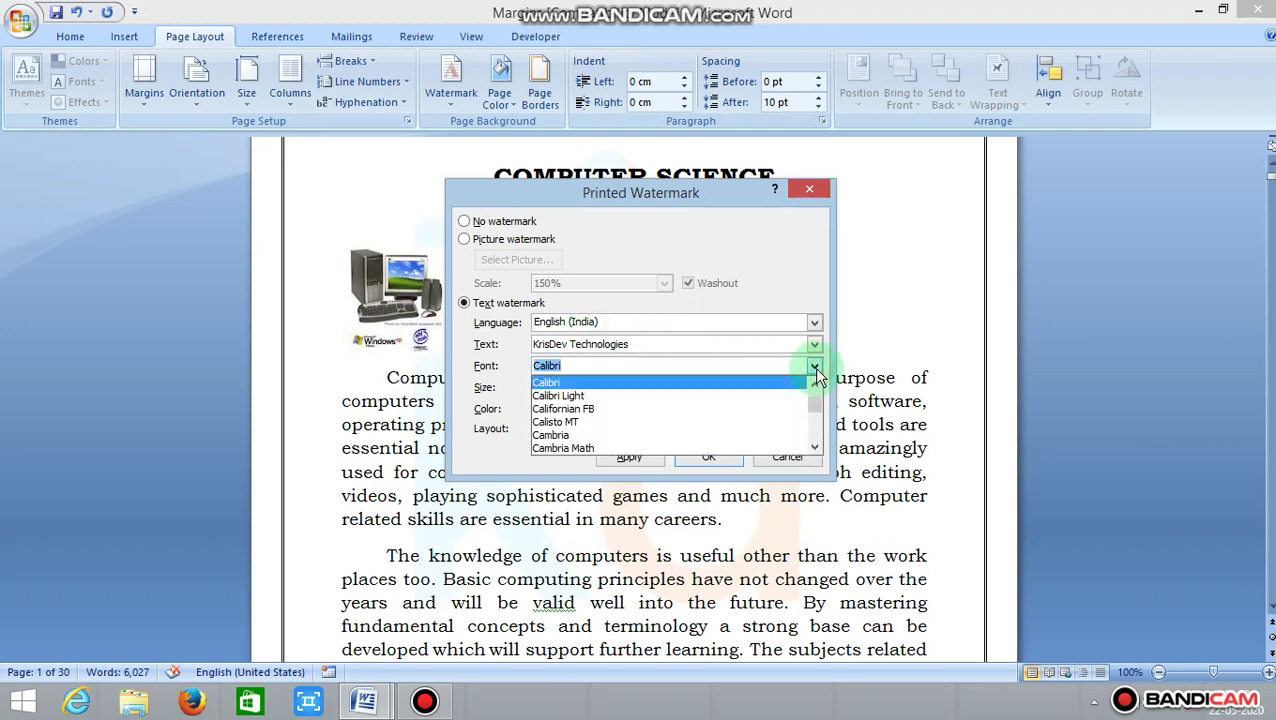
pyautogui.click(815, 382)
pyautogui.click(815, 382)
pyautogui.click(816, 383)
pyautogui.click(816, 383)
pyautogui.click(816, 383)
pyautogui.click(816, 383)
pyautogui.click(816, 383)
pyautogui.click(816, 383)
pyautogui.click(816, 383)
pyautogui.click(816, 383)
pyautogui.click(816, 383)
pyautogui.click(816, 383)
pyautogui.click(816, 383)
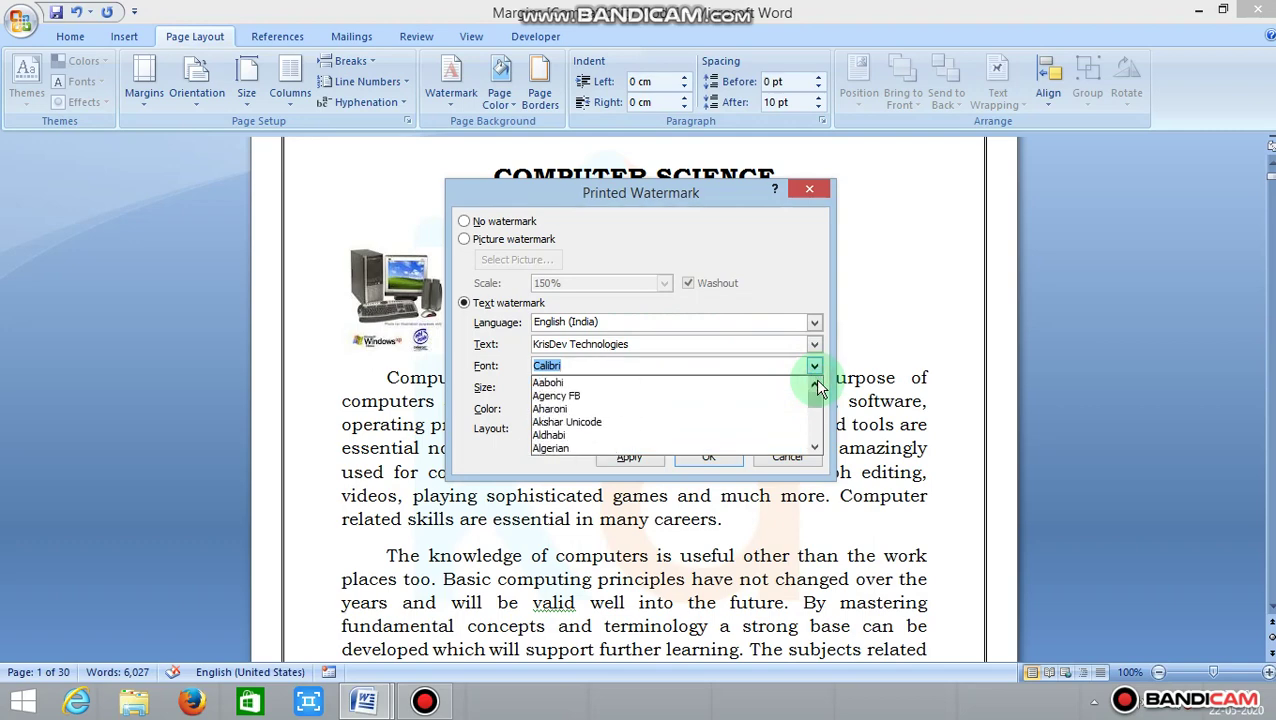
pyautogui.click(815, 447)
pyautogui.click(815, 447)
pyautogui.click(815, 447)
pyautogui.click(815, 447)
pyautogui.click(815, 447)
pyautogui.click(815, 447)
pyautogui.click(815, 447)
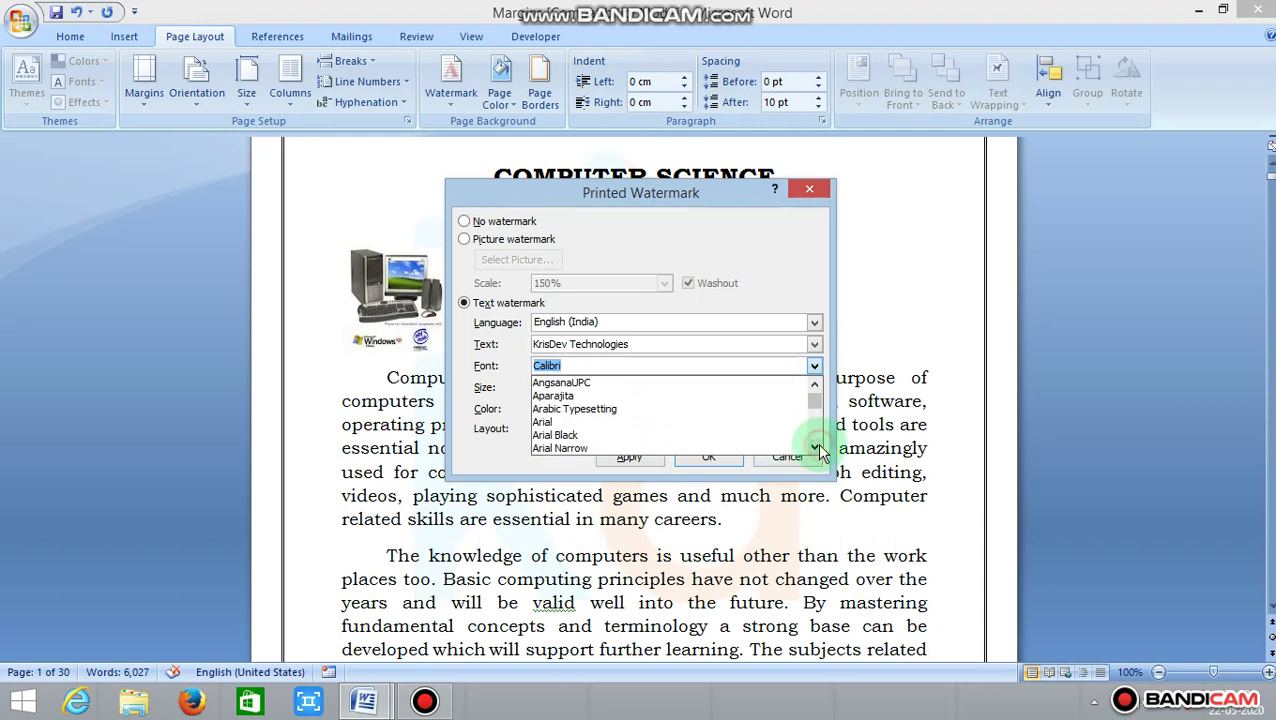
pyautogui.click(673, 436)
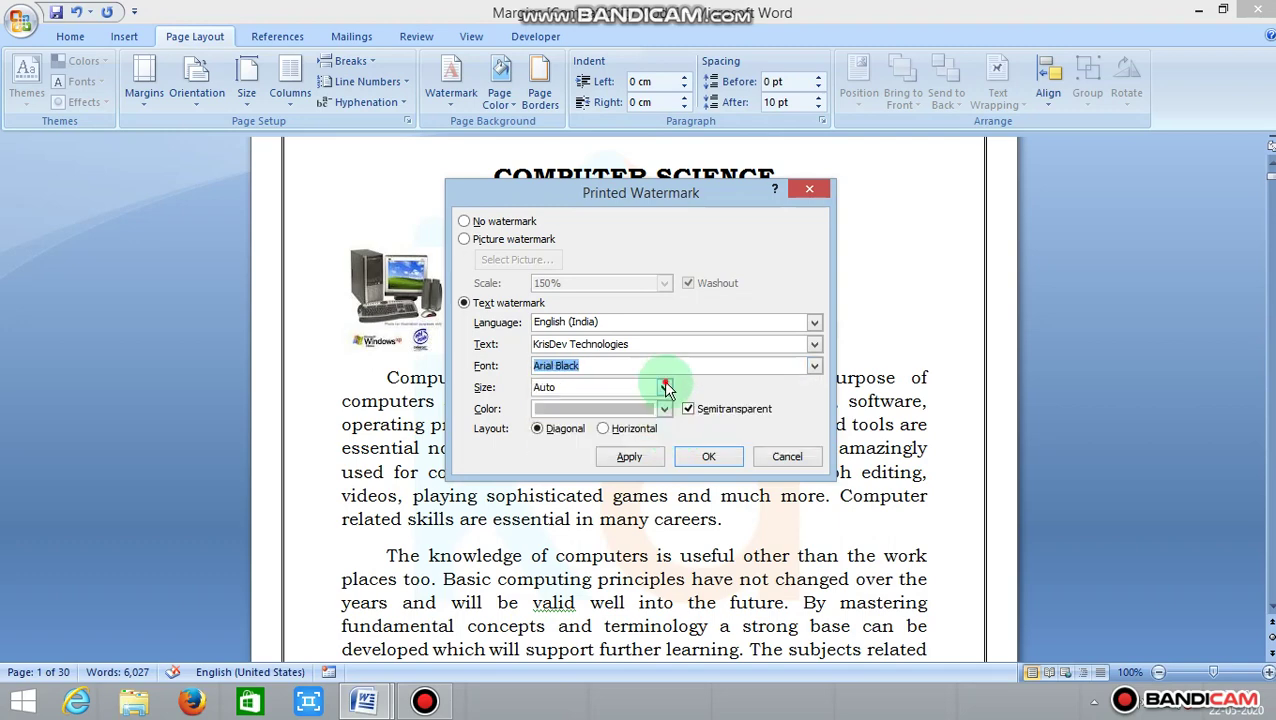
# Give the text watermark size 40 and red colour, then apply it.
pyautogui.click(665, 387)
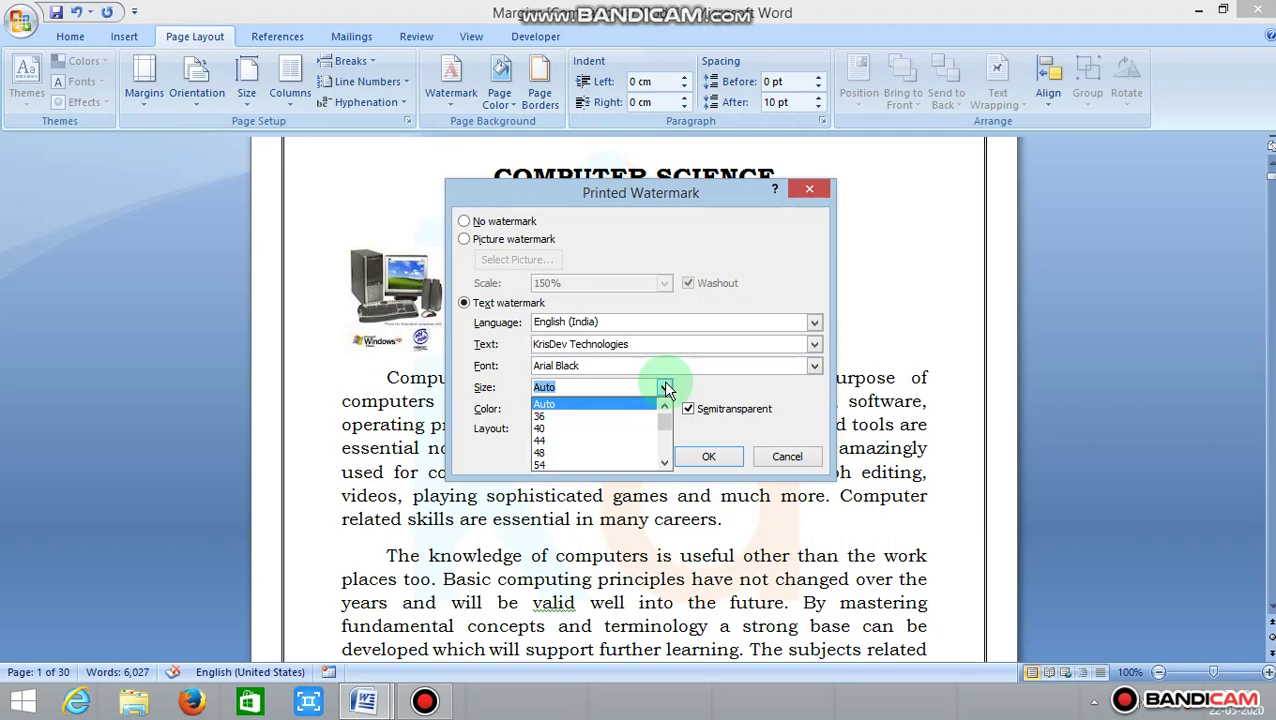
pyautogui.click(641, 430)
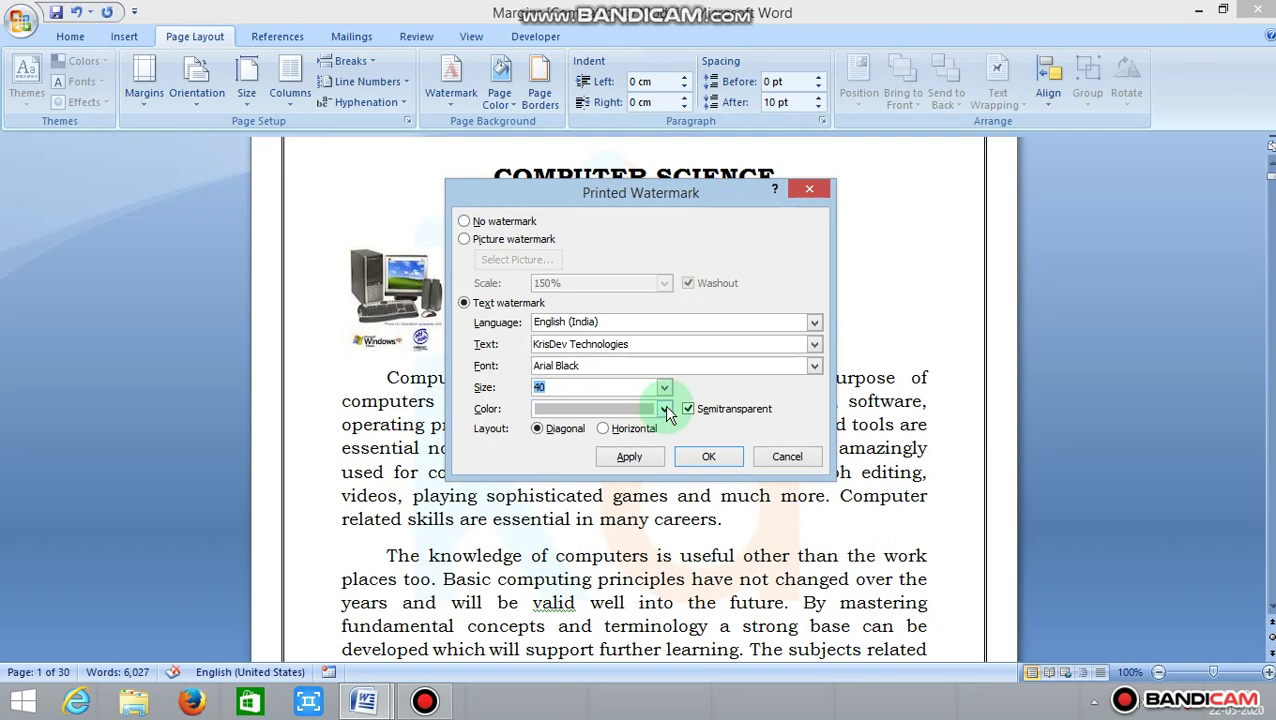
pyautogui.click(665, 410)
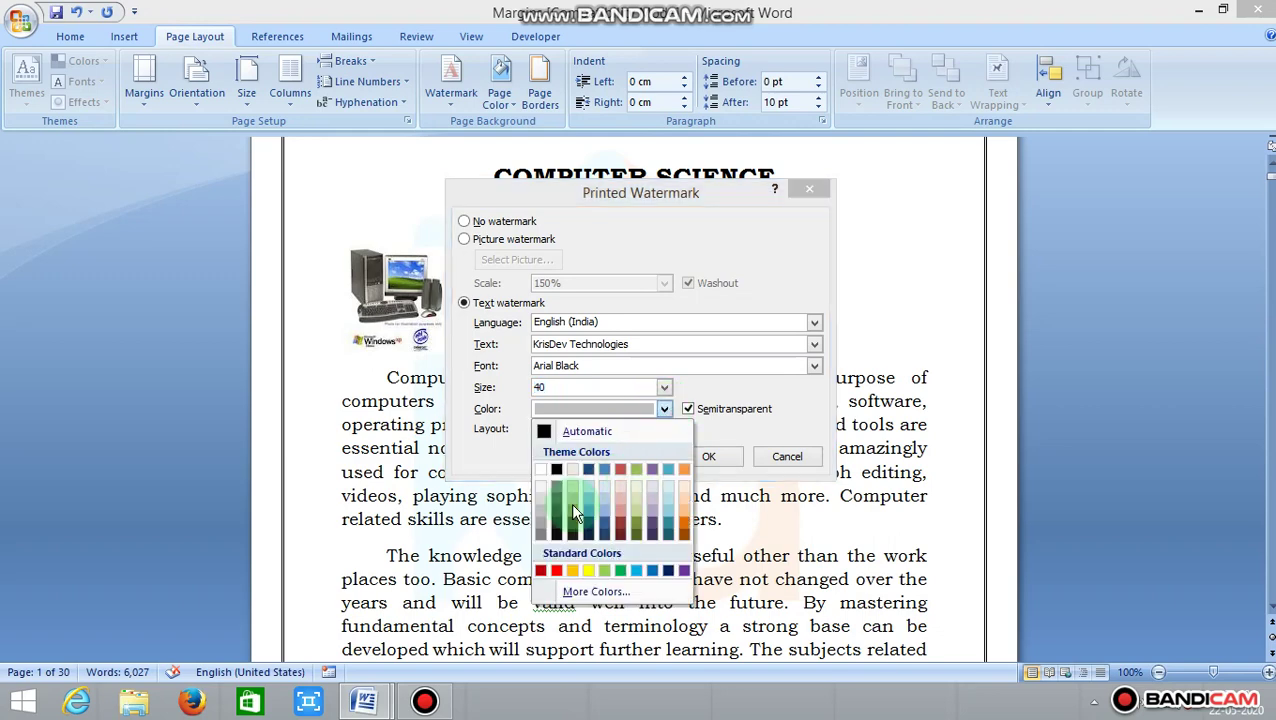
pyautogui.click(556, 571)
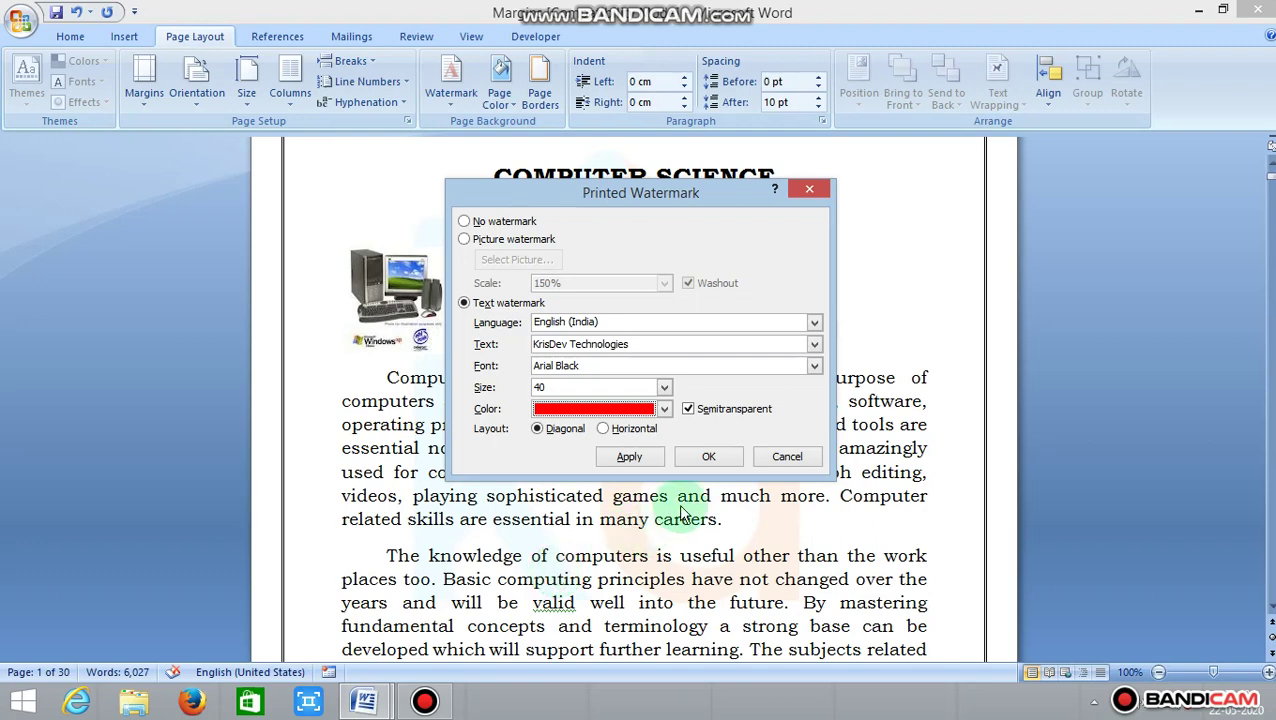
pyautogui.click(712, 457)
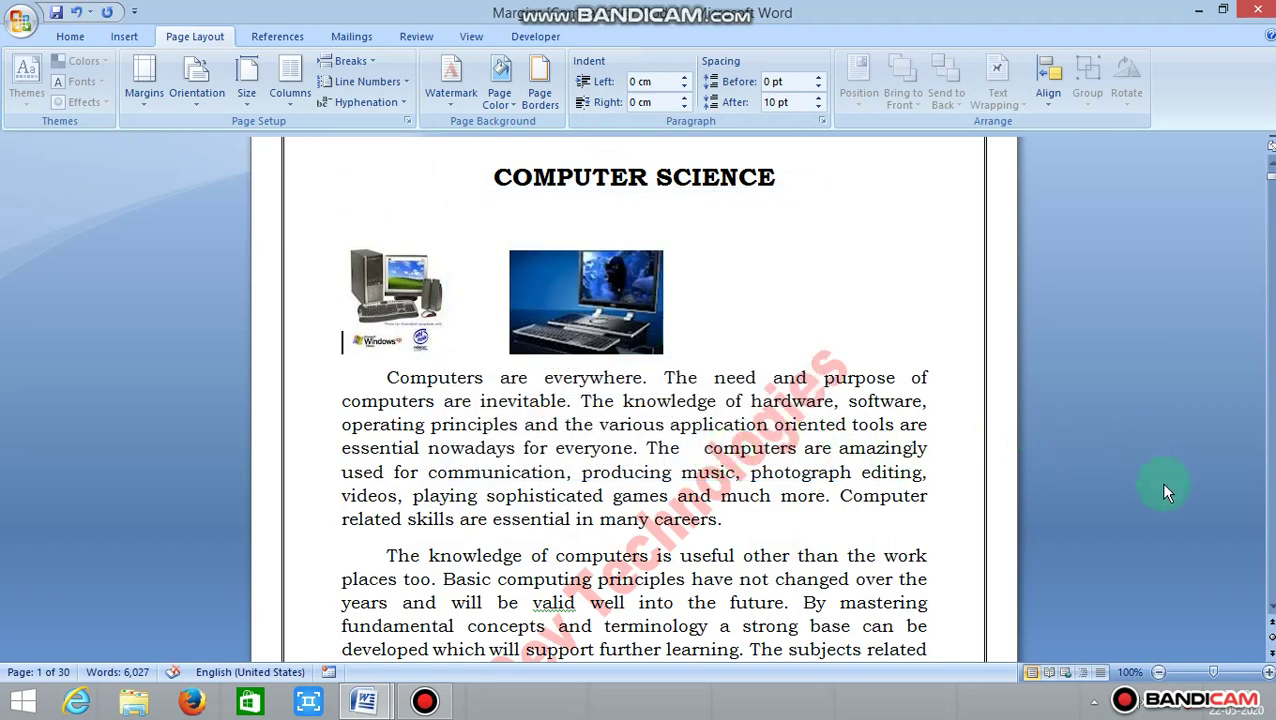
pyautogui.scroll(-3, 1270, 605)
pyautogui.scroll(-2, 1270, 605)
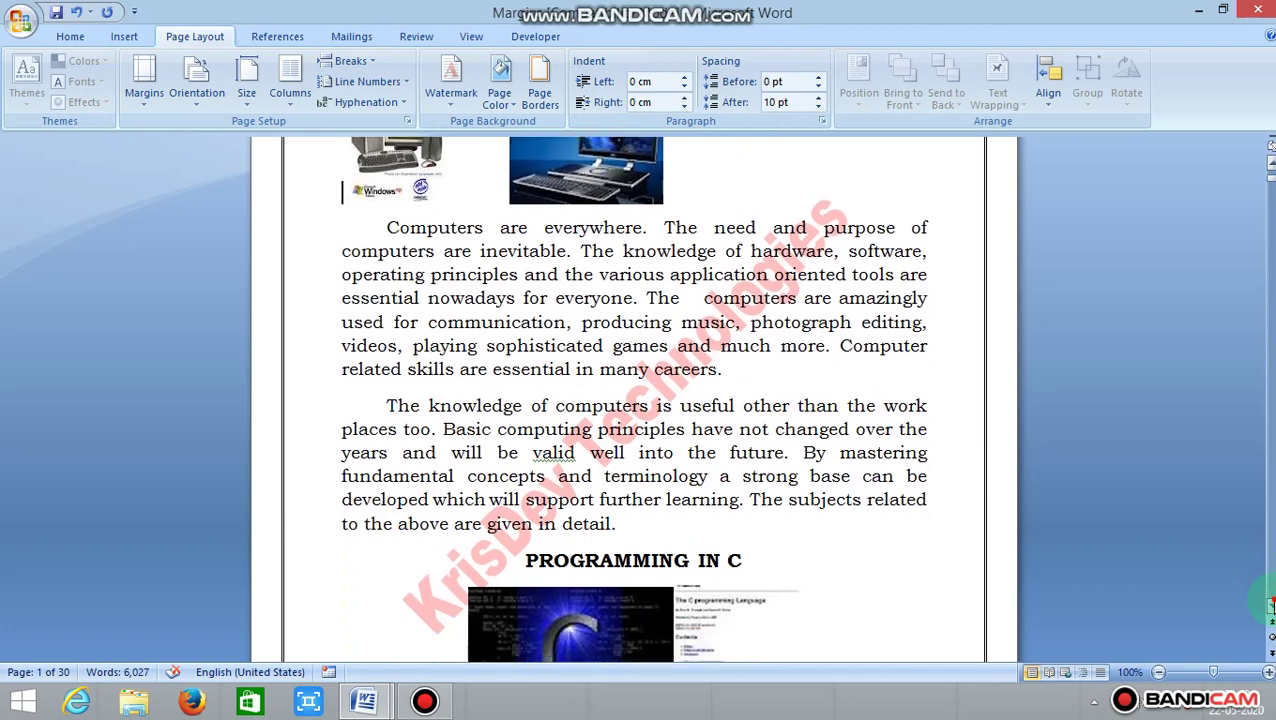